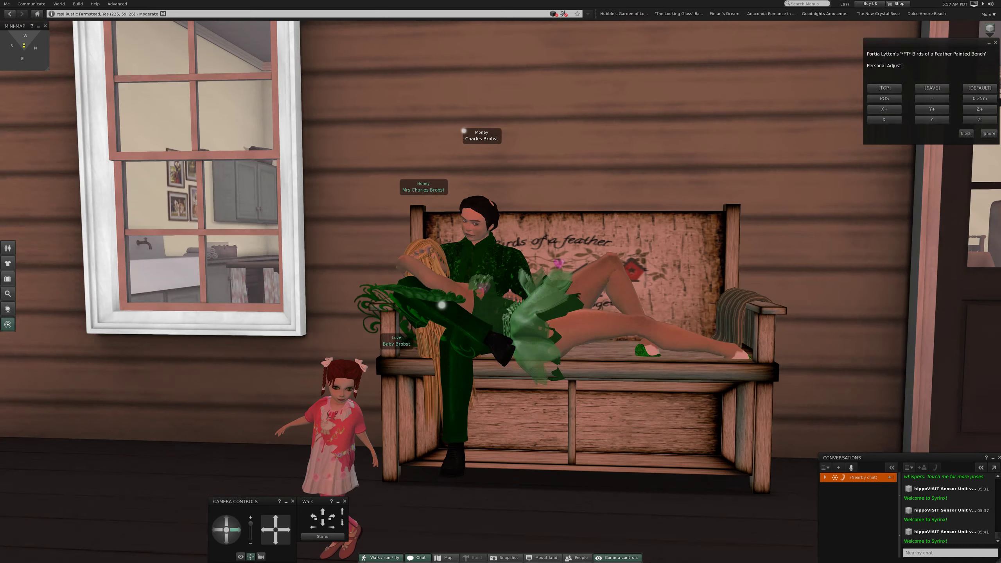
Orbit the view past the porch toward the barn and snapshot the couple on the bench.
{"action": "key", "text": "Up"}
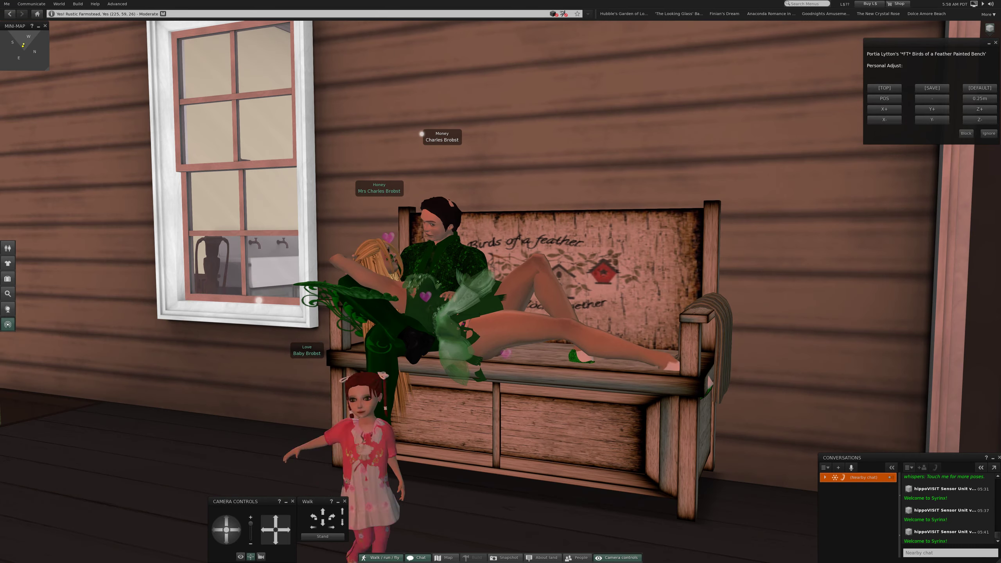
{"action": "key", "text": "Left"}
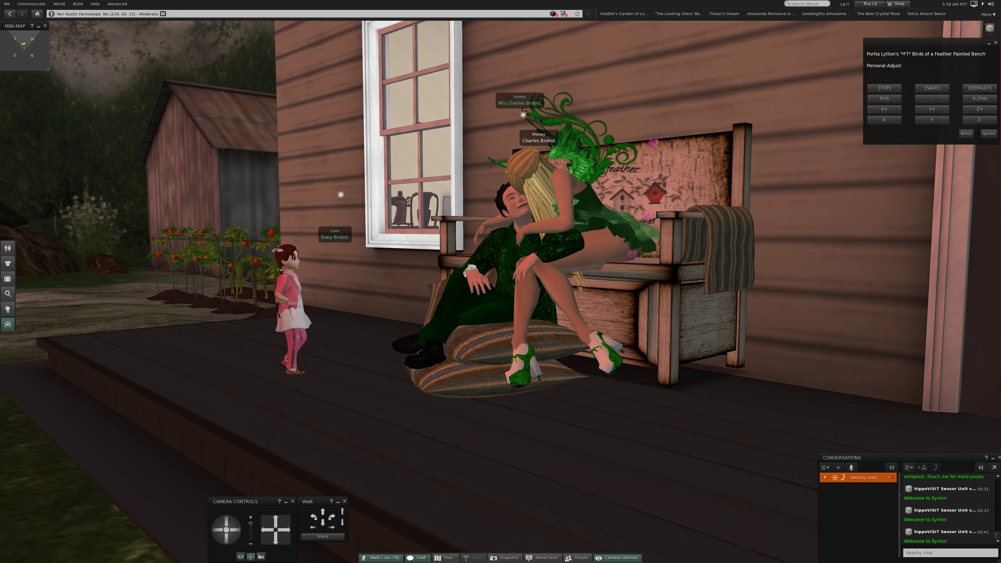
{"action": "key", "text": "ctrl+grave"}
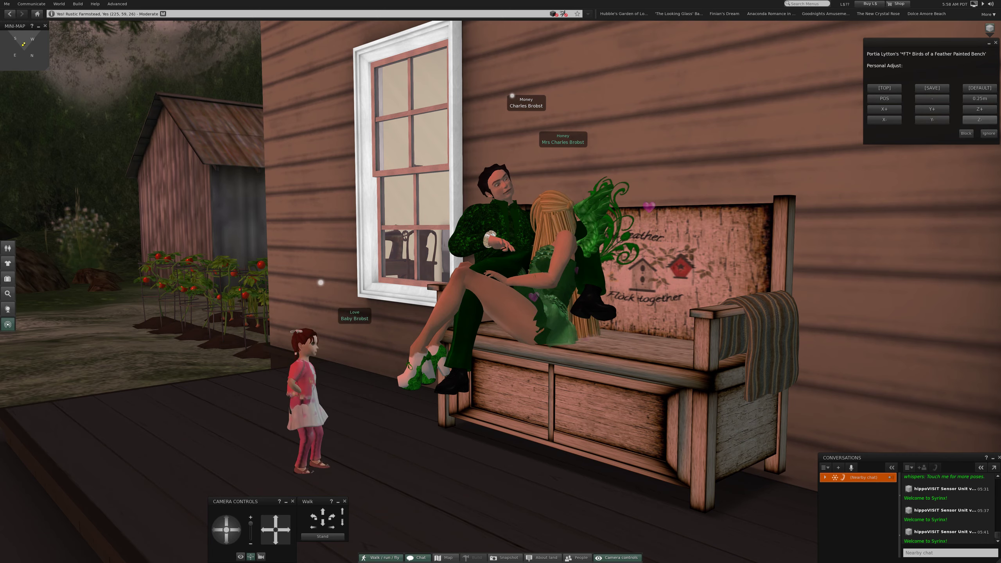
Put the couple in the lying-down bench pose and orbit the camera along the porch.
{"action": "left_click", "coordinate": [979, 119]}
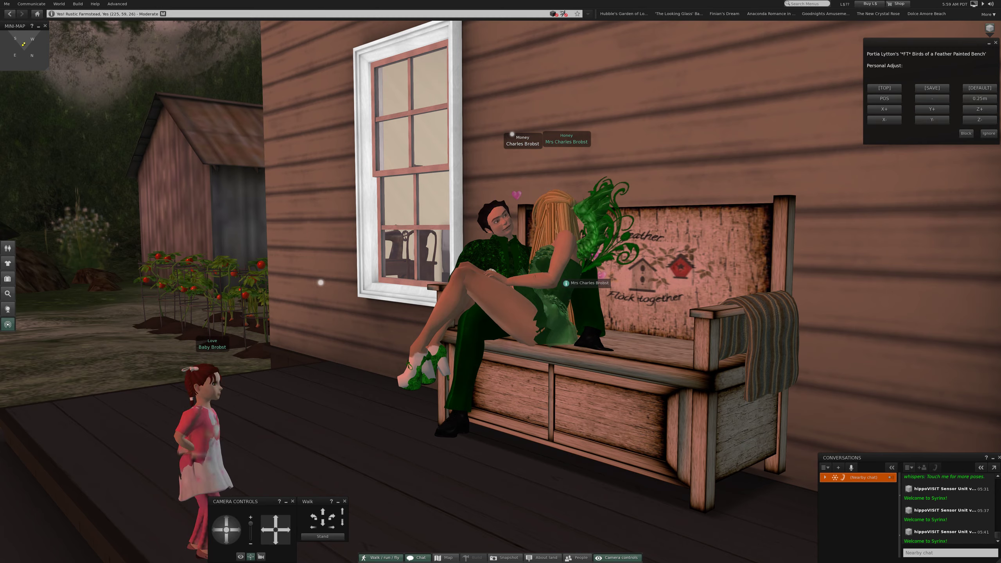
{"action": "key", "text": "Up"}
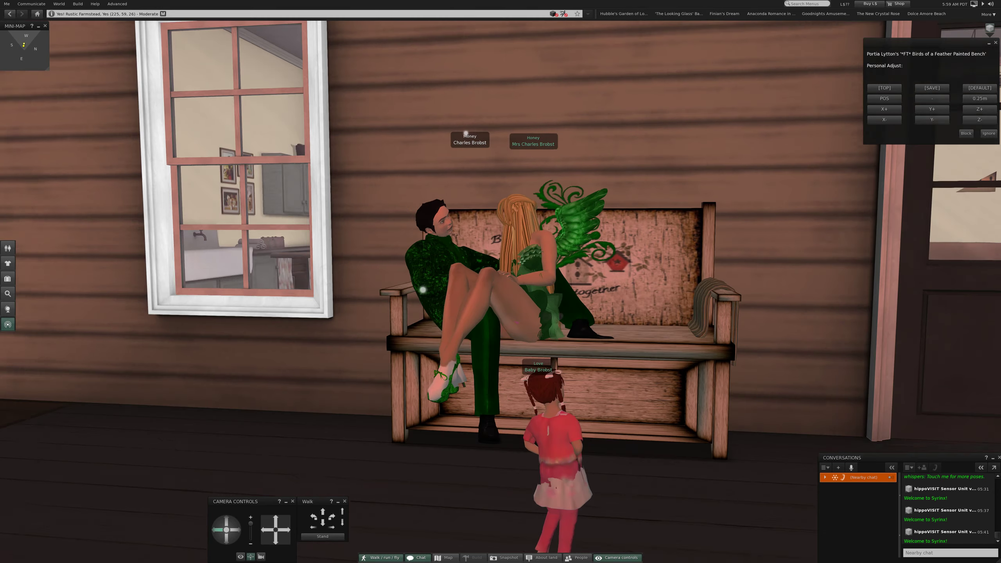
{"action": "key", "text": "Left"}
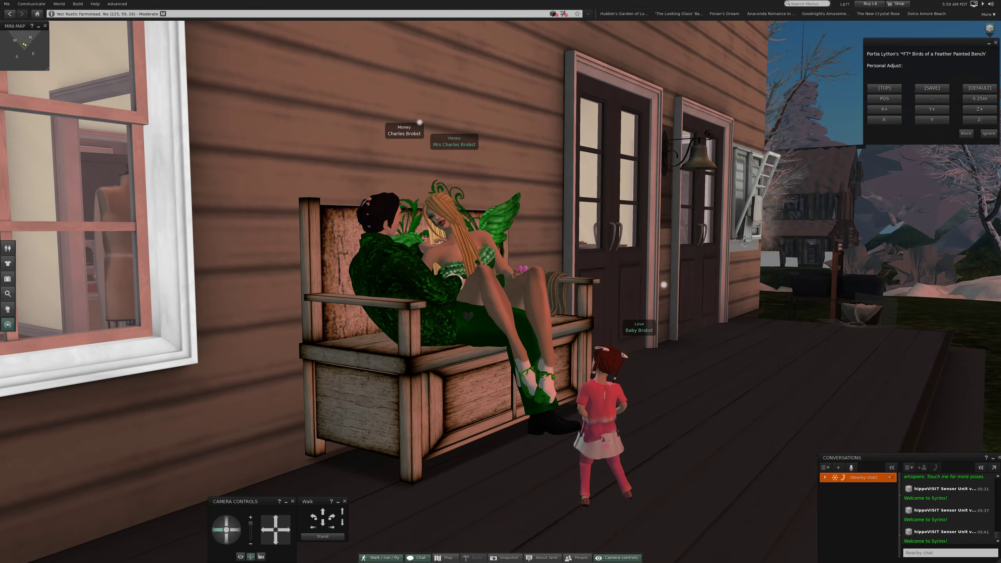
{"action": "key", "text": "Down"}
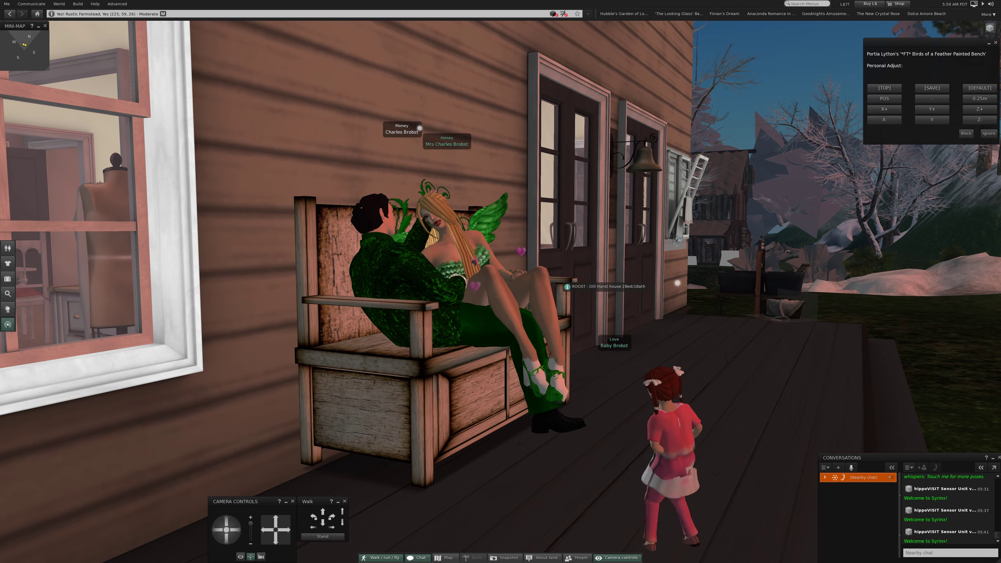
{"action": "key", "text": "Up"}
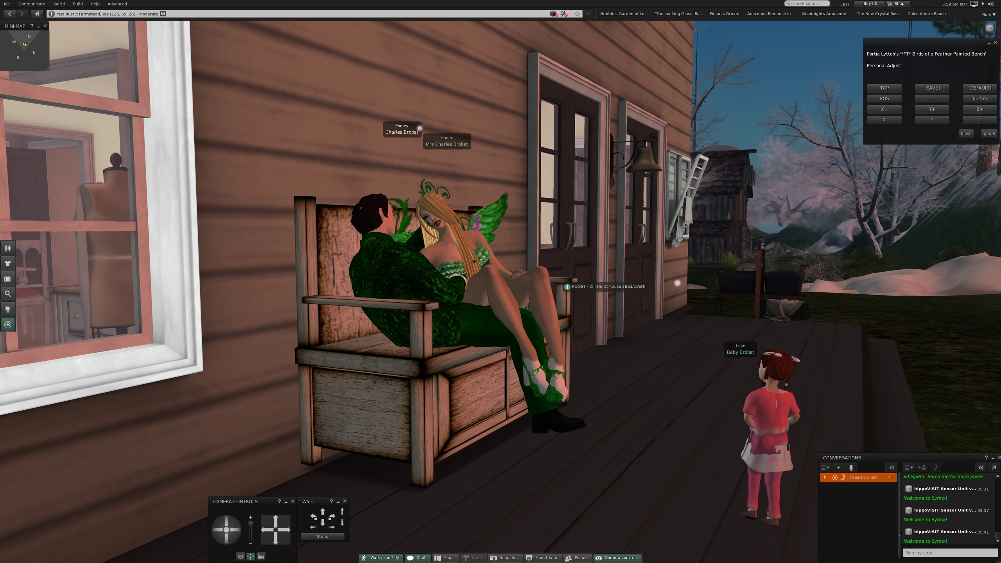
{"action": "key", "text": "Left"}
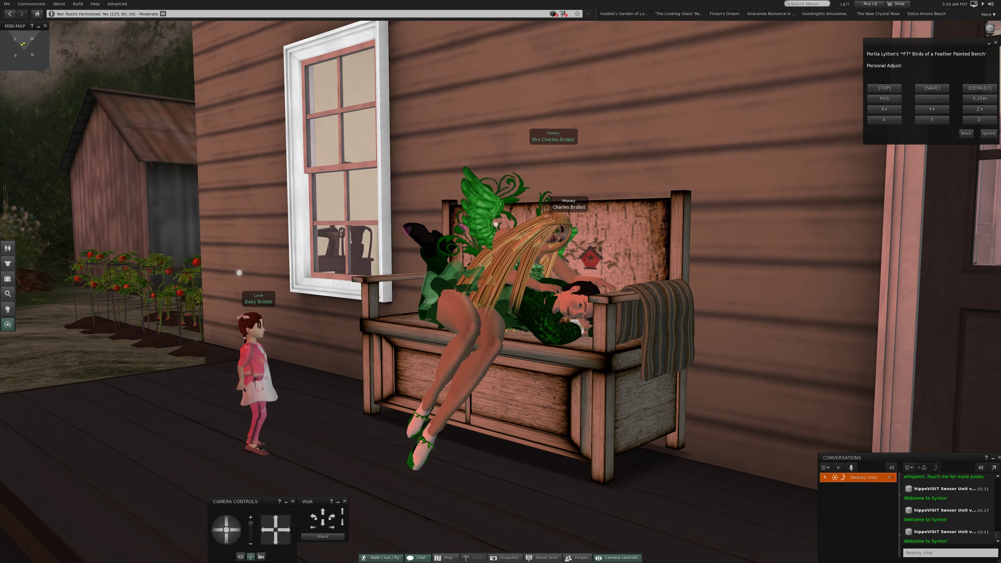
{"action": "key", "text": "super+shift+3"}
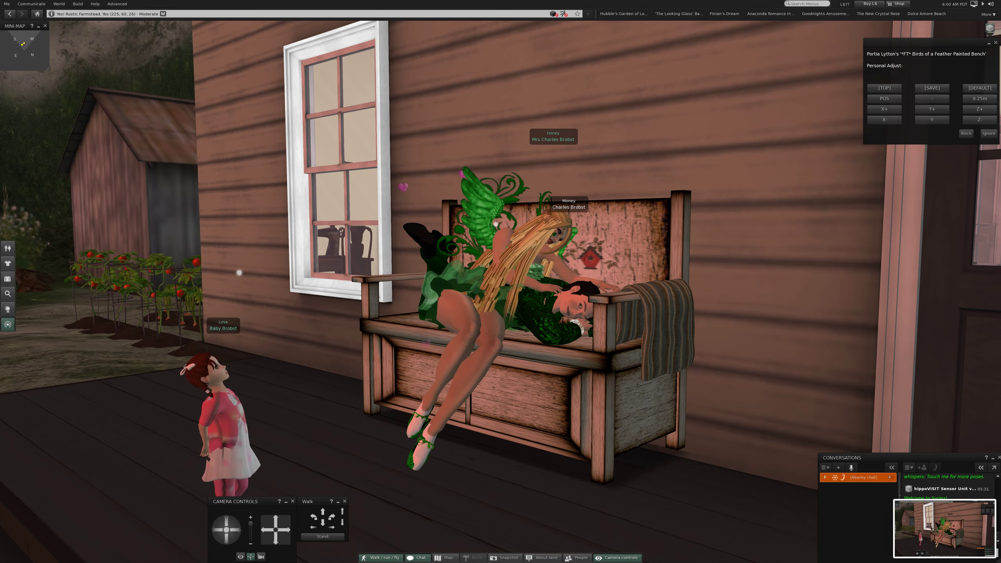
{"action": "right_click", "coordinate": [682, 213]}
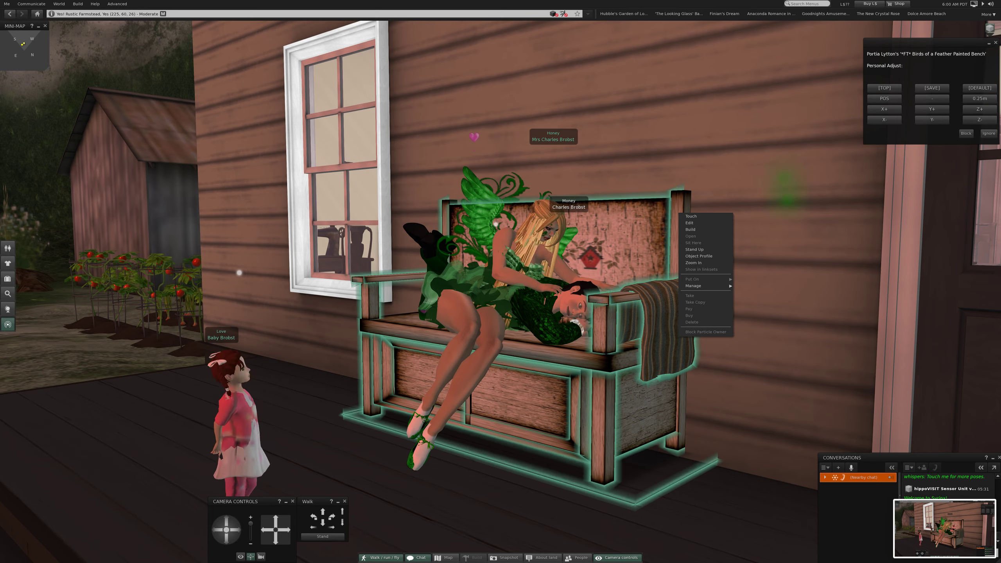
{"action": "left_click", "coordinate": [690, 223]}
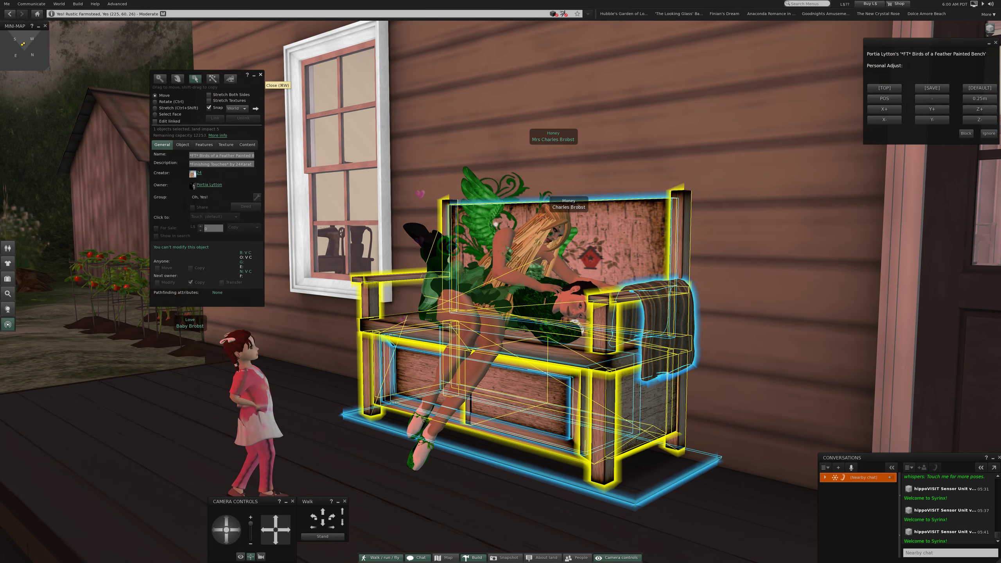
Close the bench edit settings, snapshot the porch scene, and stand the man up.
{"action": "key", "text": "Escape"}
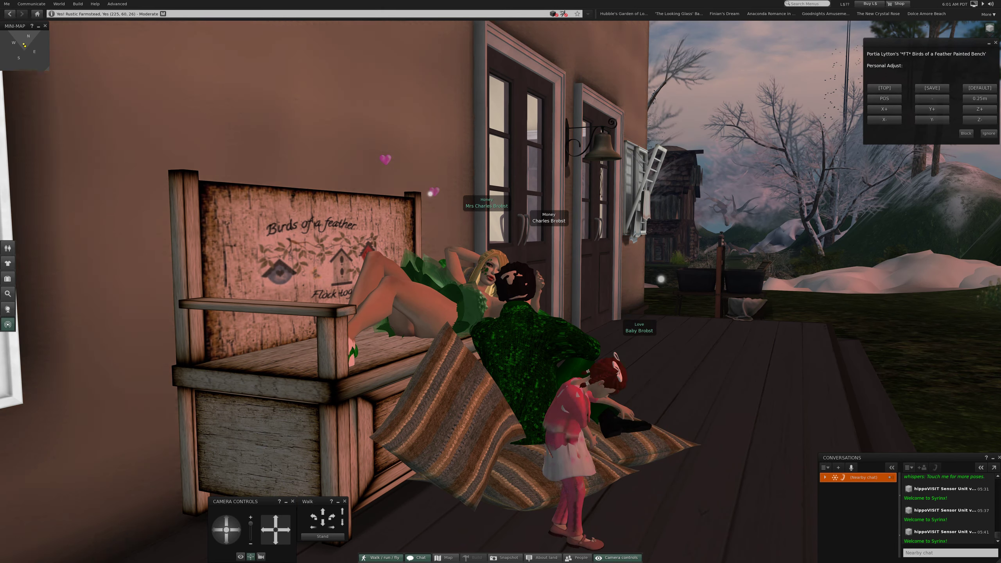
{"action": "key", "text": "ctrl+shift+s"}
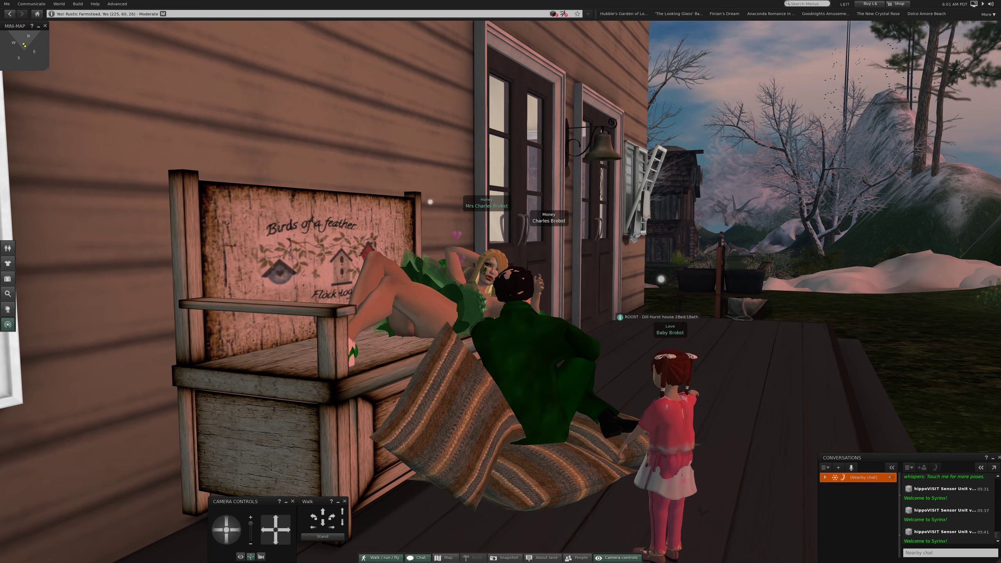
{"action": "left_click", "coordinate": [322, 536]}
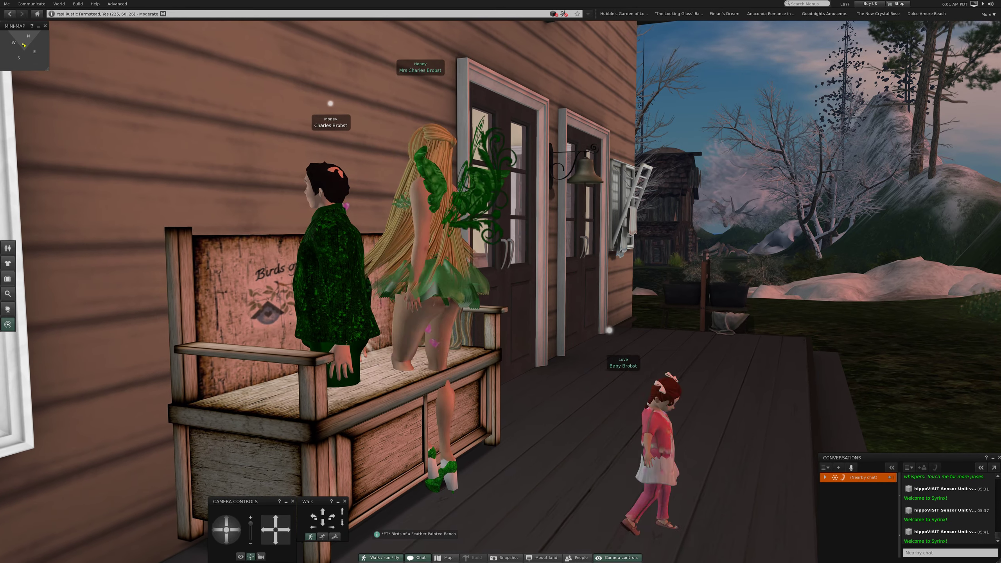
Reset the camera behind the avatar and turn to face the farmhouse door.
{"action": "key", "text": "Escape"}
{"action": "key", "text": "Right"}
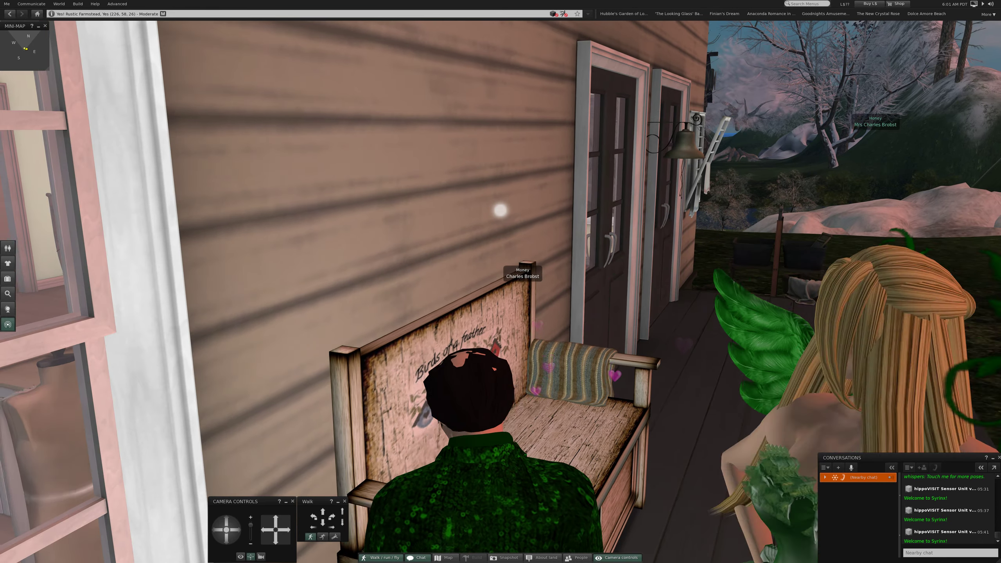
{"action": "key", "text": "Left"}
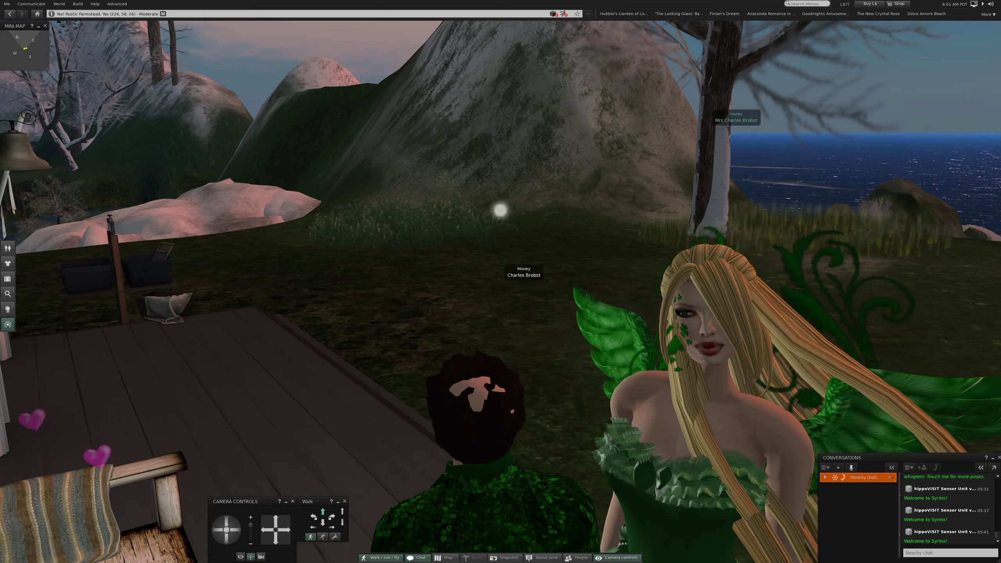
{"action": "key", "text": "Left"}
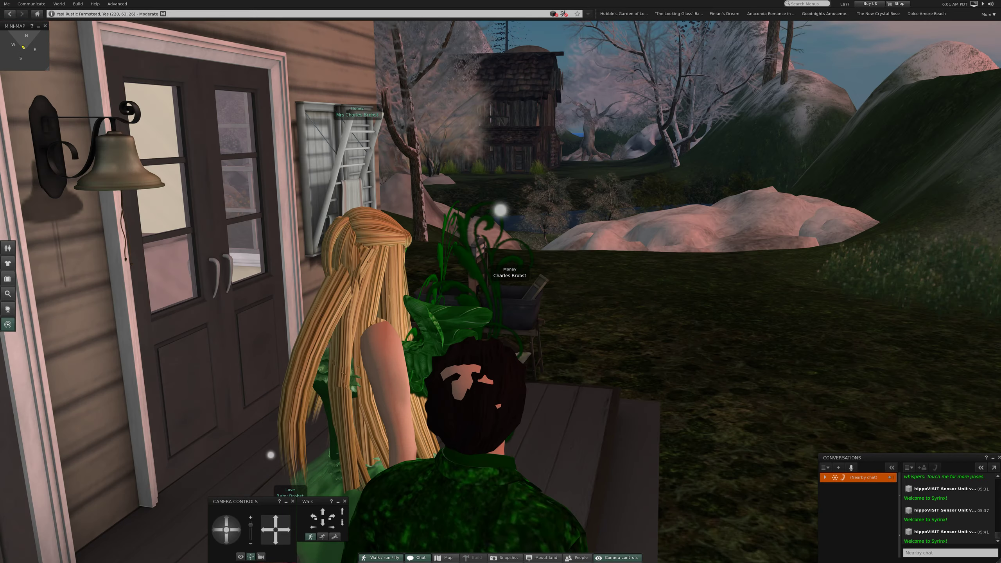
{"action": "key", "text": "Left"}
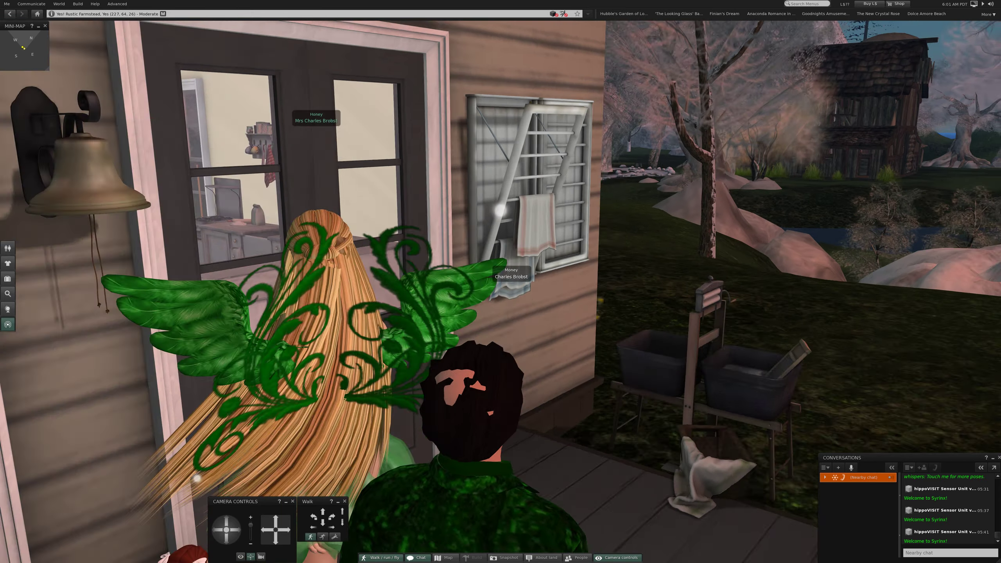
{"action": "key", "text": "Left"}
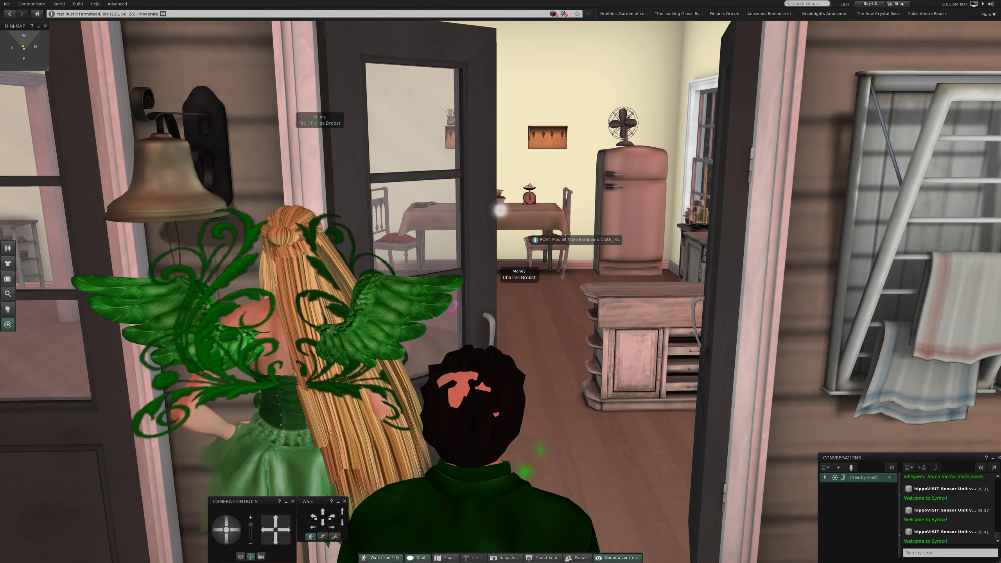
Walk into the kitchen and look along its cabinets toward the sewing room.
{"action": "key", "text": "Up"}
{"action": "key", "text": "Up"}
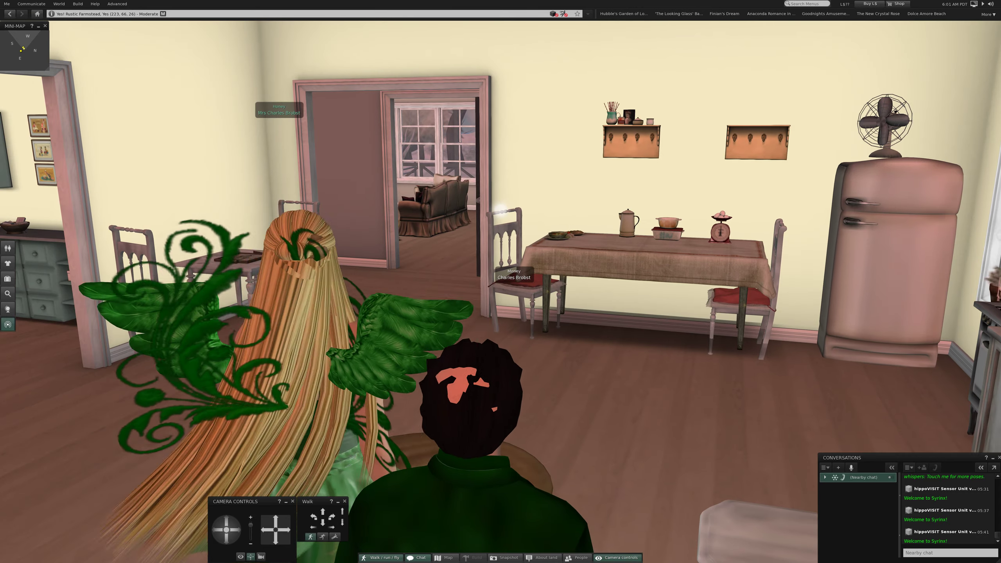
{"action": "key", "text": "Left"}
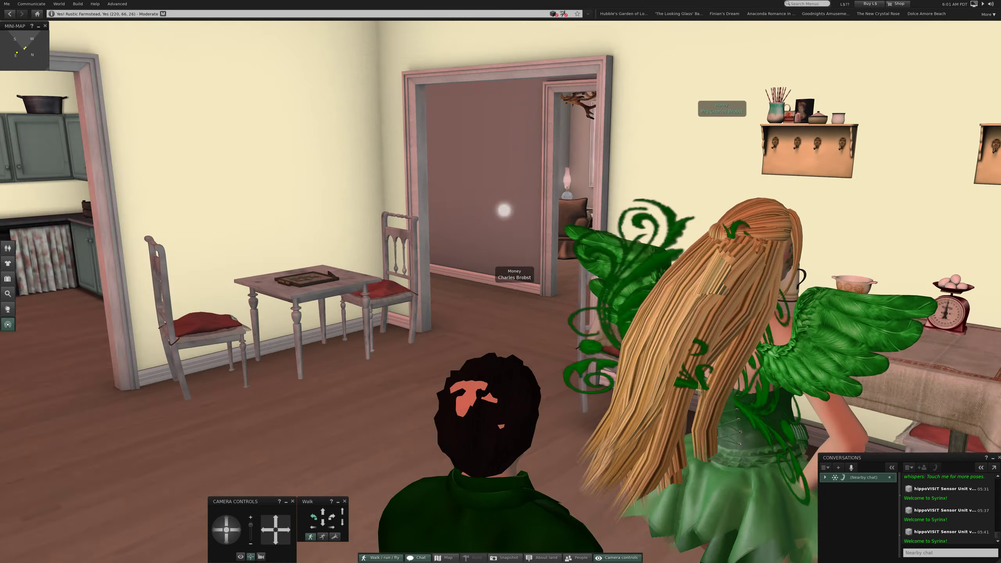
{"action": "key", "text": "Left"}
{"action": "key", "text": "Up"}
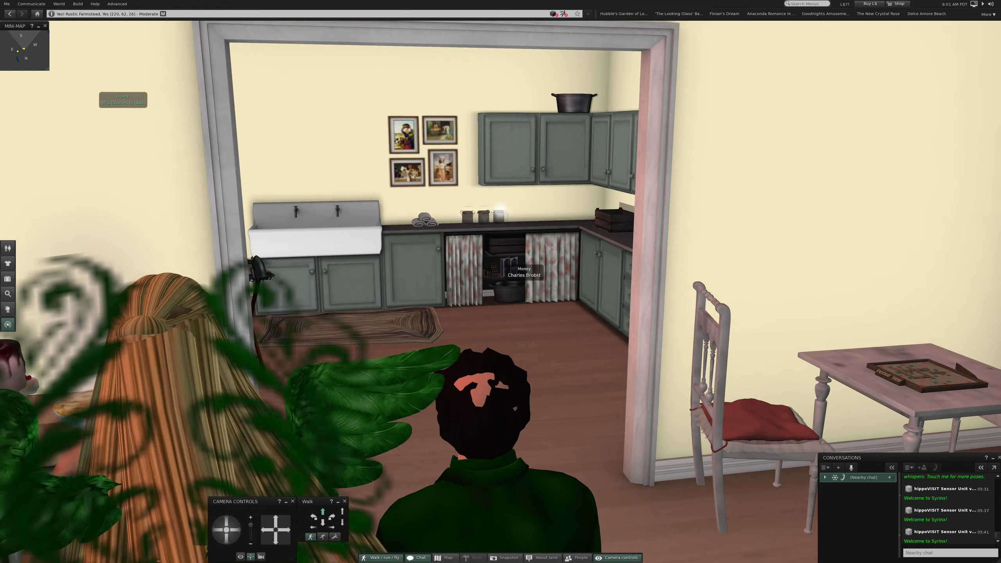
{"action": "key", "text": "Right"}
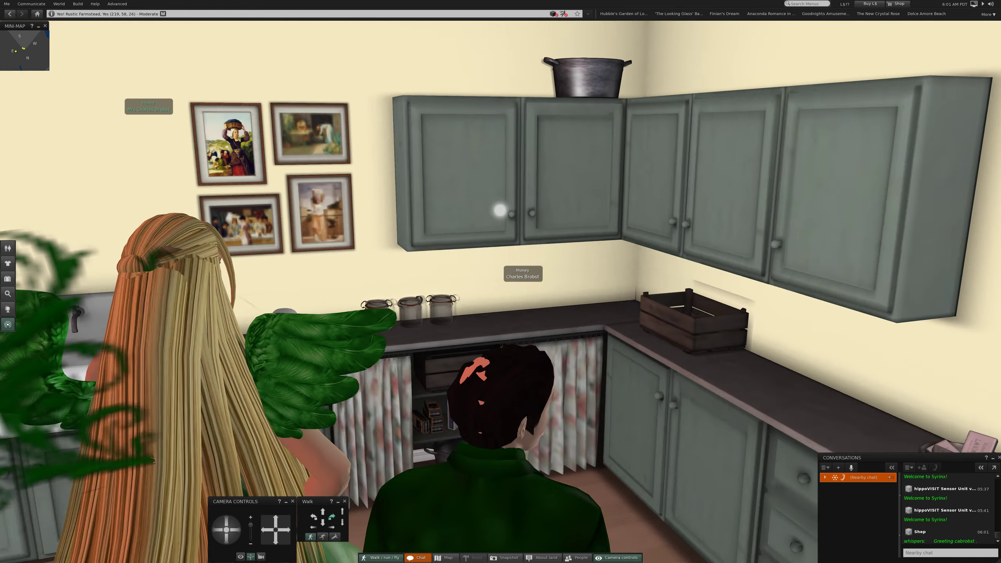
{"action": "key", "text": "Right"}
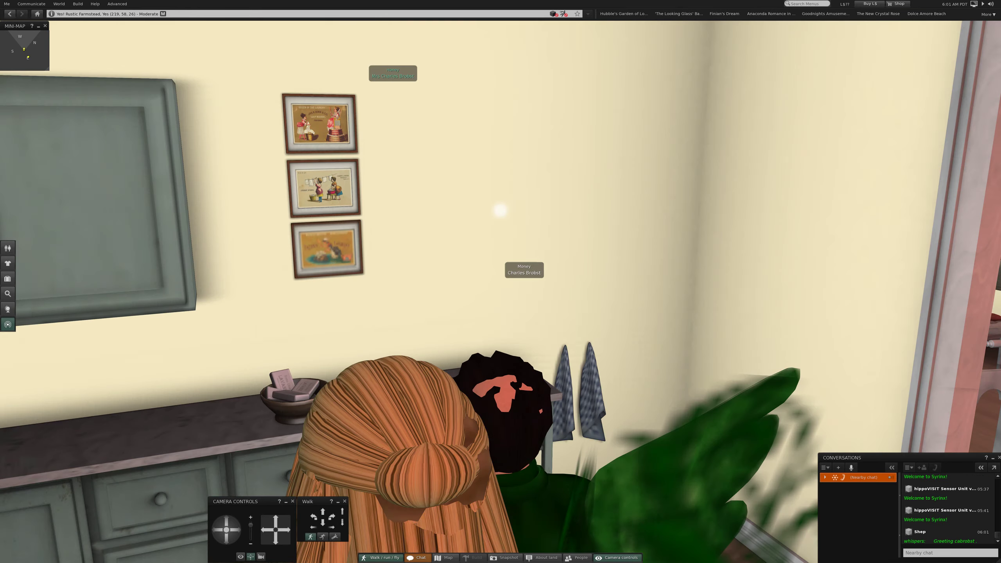
{"action": "key", "text": "Right"}
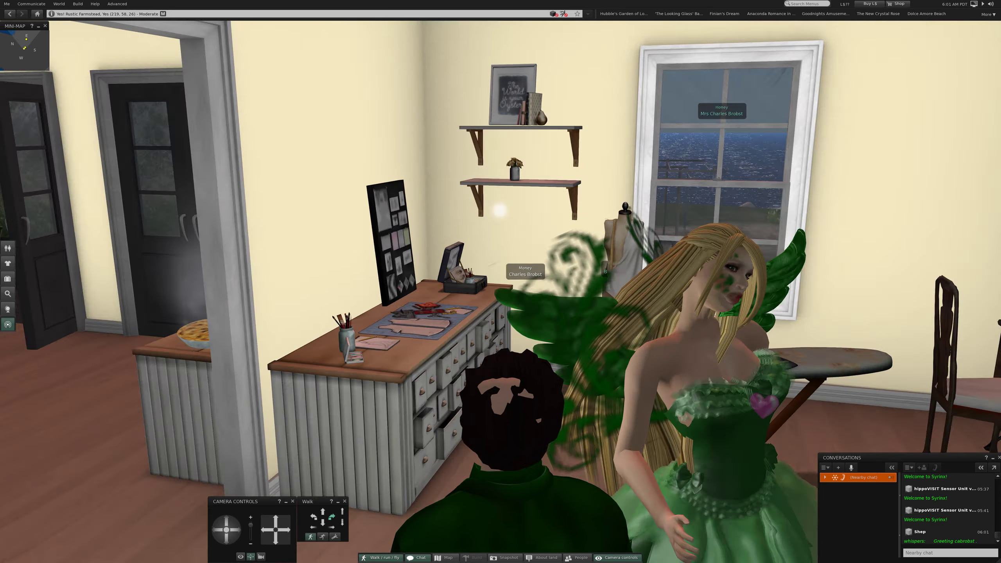
{"action": "key", "text": "Right"}
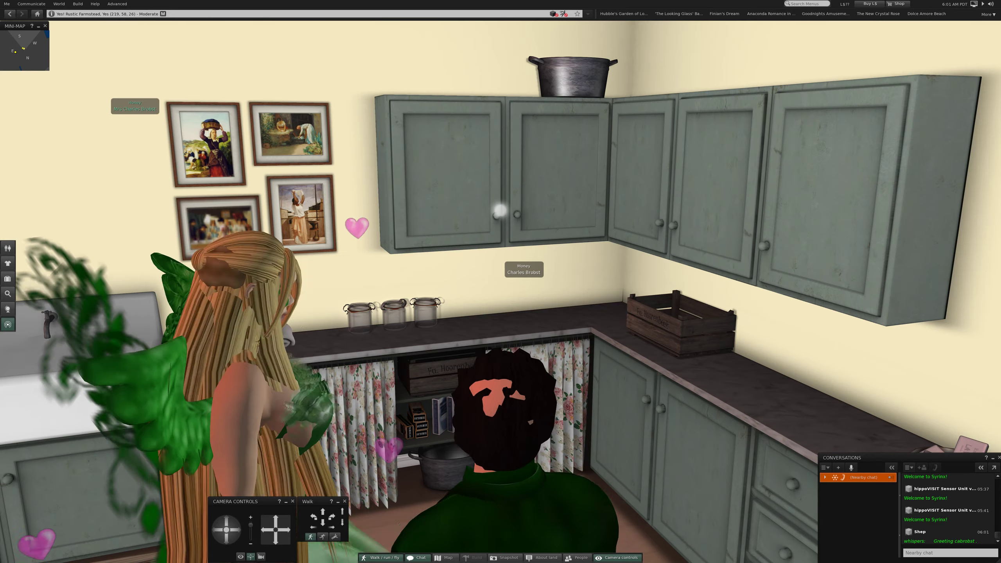
{"action": "key", "text": "Right"}
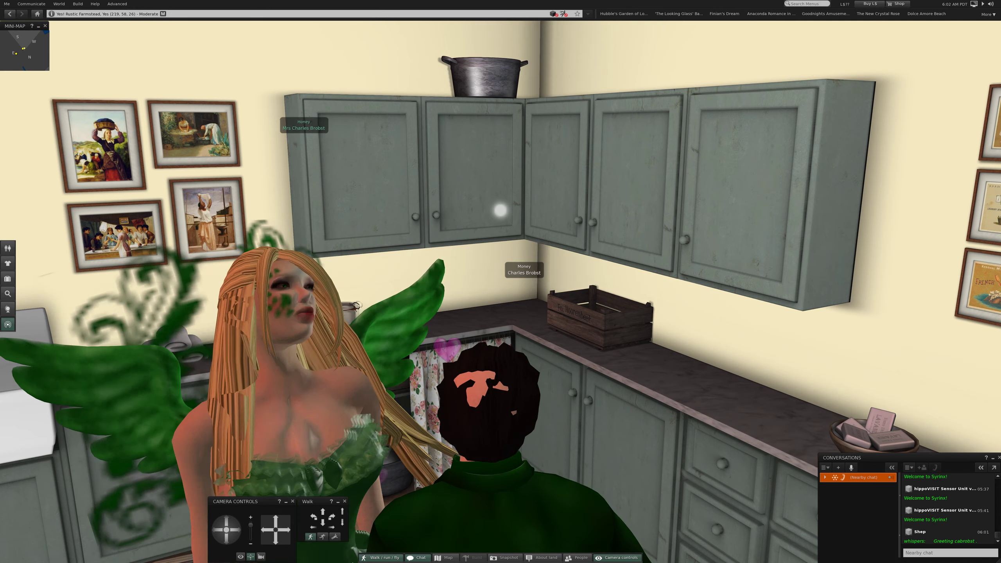
Look past the sink, window and sewing machine, then walk through the doorway.
{"action": "key", "text": "Left"}
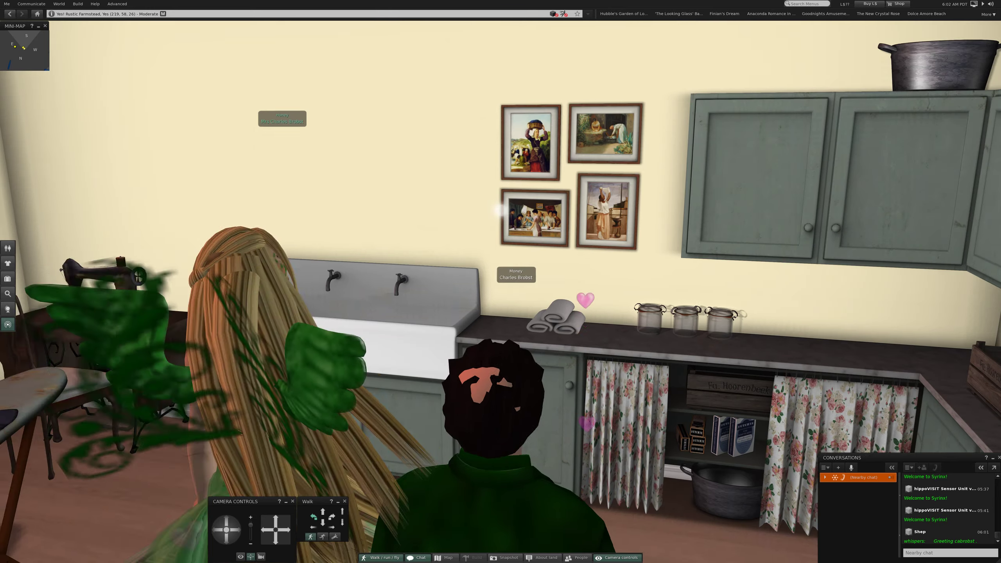
{"action": "key", "text": "Left"}
{"action": "key", "text": "Left"}
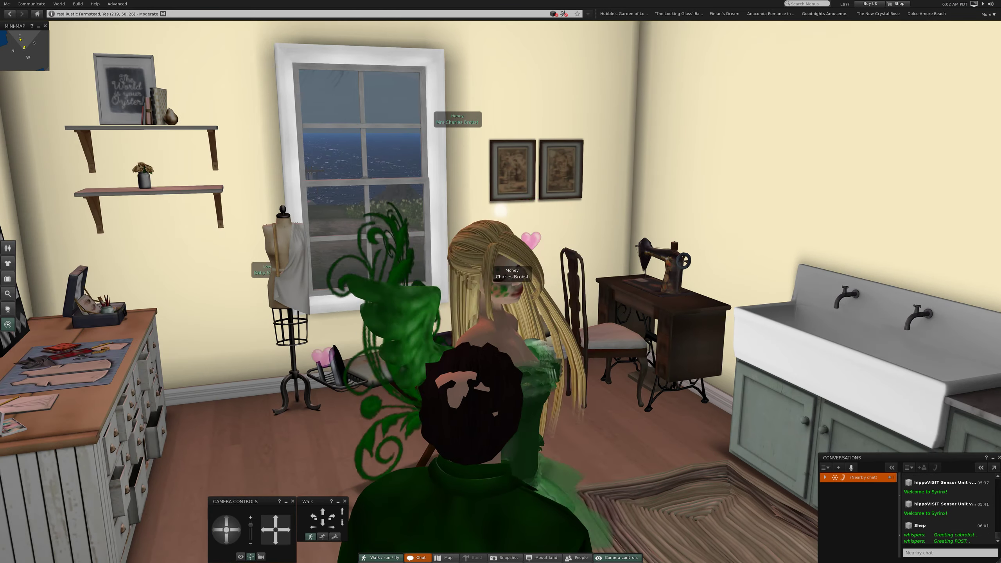
{"action": "key", "text": "Left"}
{"action": "key", "text": "Left"}
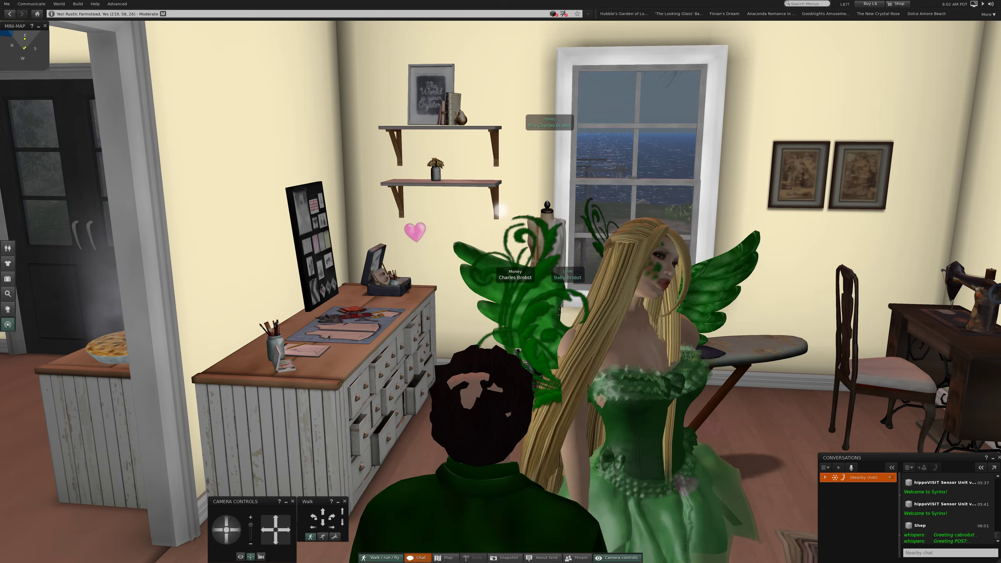
{"action": "key", "text": "Left"}
{"action": "key", "text": "Right"}
{"action": "key", "text": "Right"}
{"action": "key", "text": "Left"}
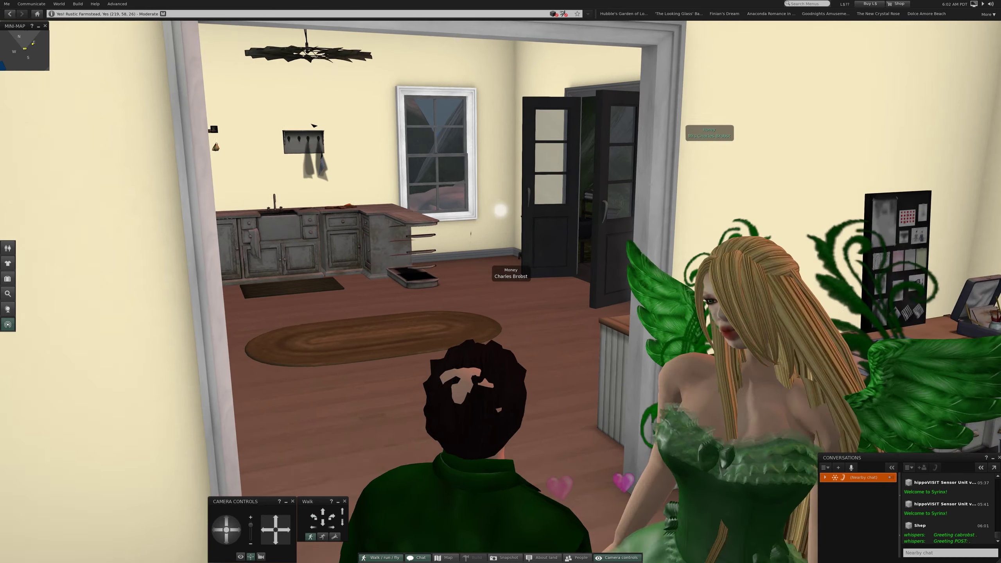
{"action": "key", "text": "Up"}
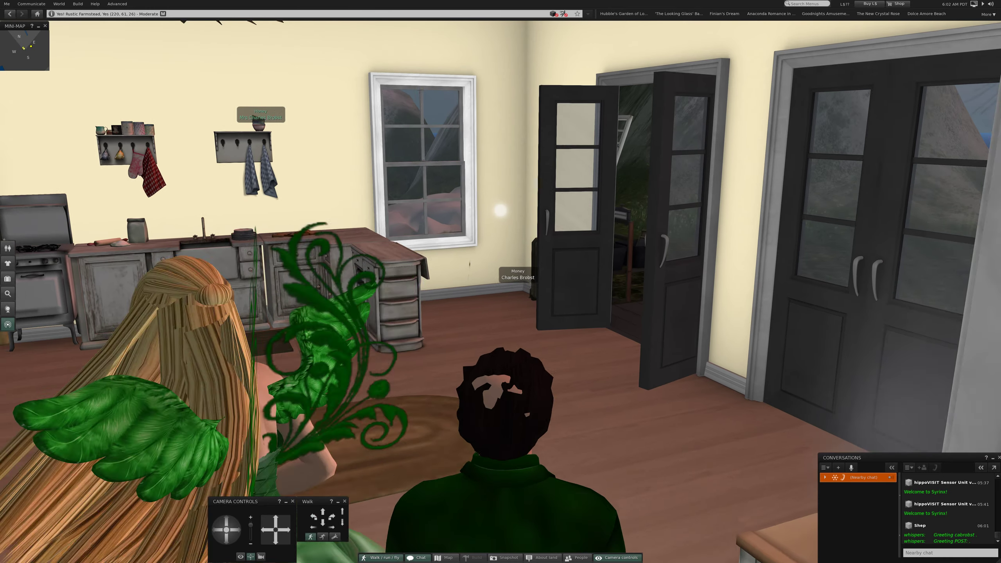
Cross the kitchen past the dining table into the next room.
{"action": "key", "text": "Left"}
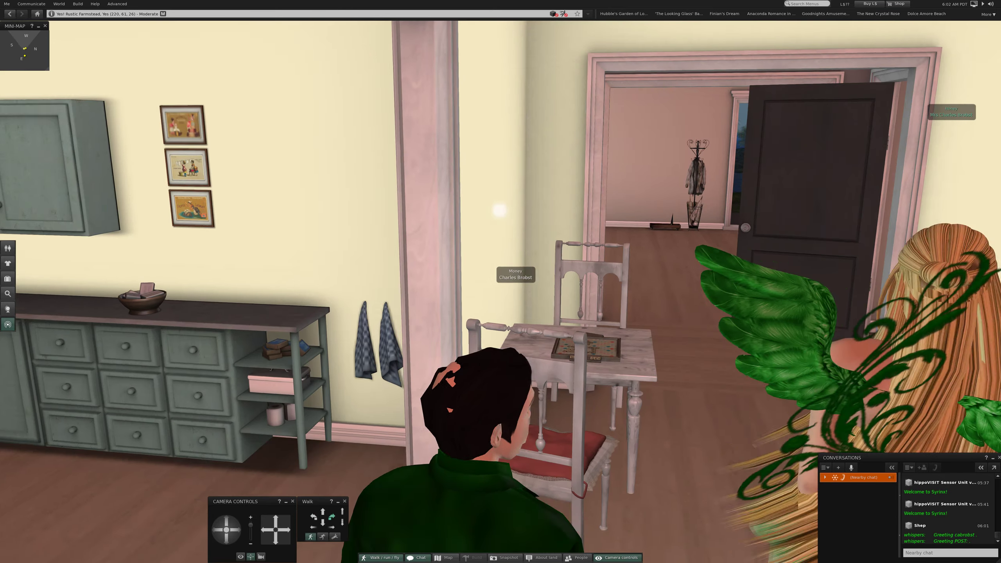
{"action": "key", "text": "Right"}
{"action": "key", "text": "Up"}
{"action": "key", "text": "Left"}
{"action": "key", "text": "Up"}
{"action": "key", "text": "Right"}
{"action": "key", "text": "Up"}
{"action": "key", "text": "Left"}
{"action": "key", "text": "Up"}
{"action": "key", "text": "Right"}
{"action": "key", "text": "Up"}
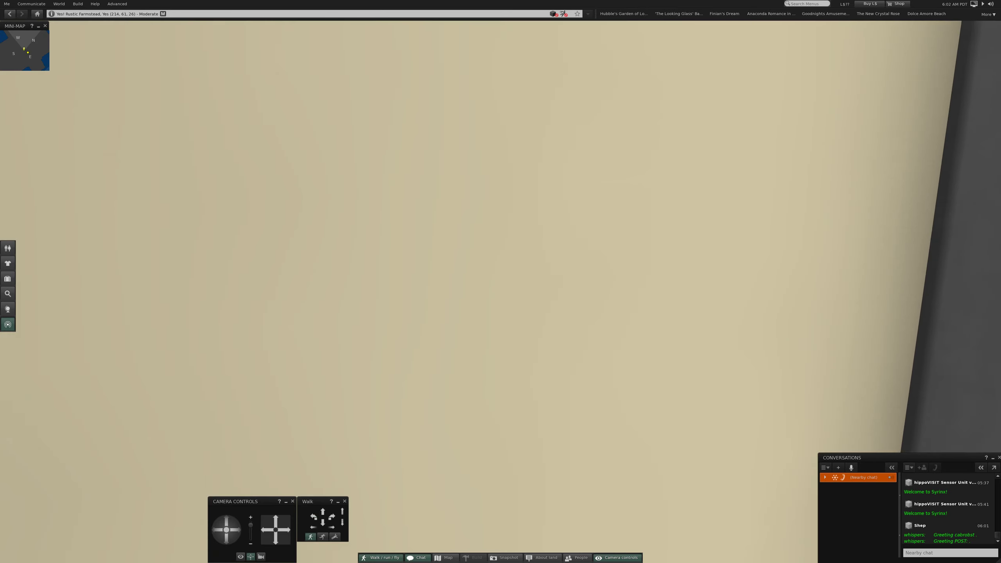
Walk into the living room by the fireplace and close in on the beige sofa.
{"action": "key", "text": "Left"}
{"action": "key", "text": "Up"}
{"action": "key", "text": "Left"}
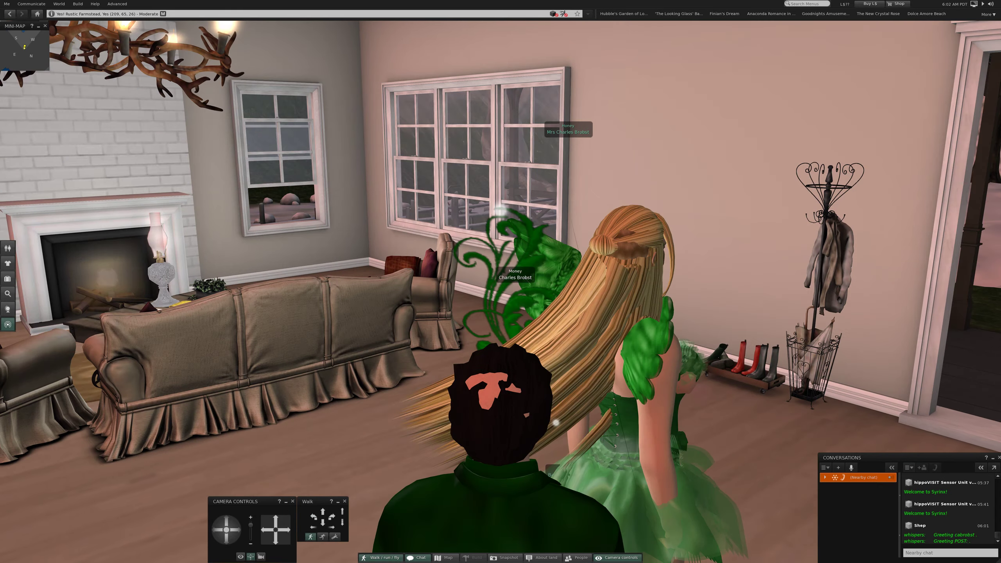
{"action": "key", "text": "Left"}
{"action": "key", "text": "Up"}
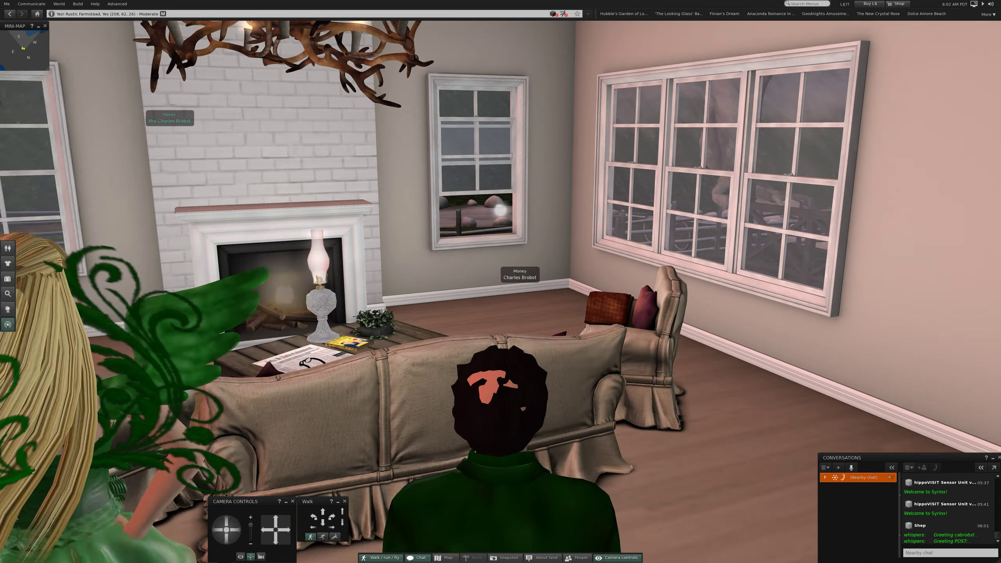
{"action": "key", "text": "Left"}
{"action": "key", "text": "Left"}
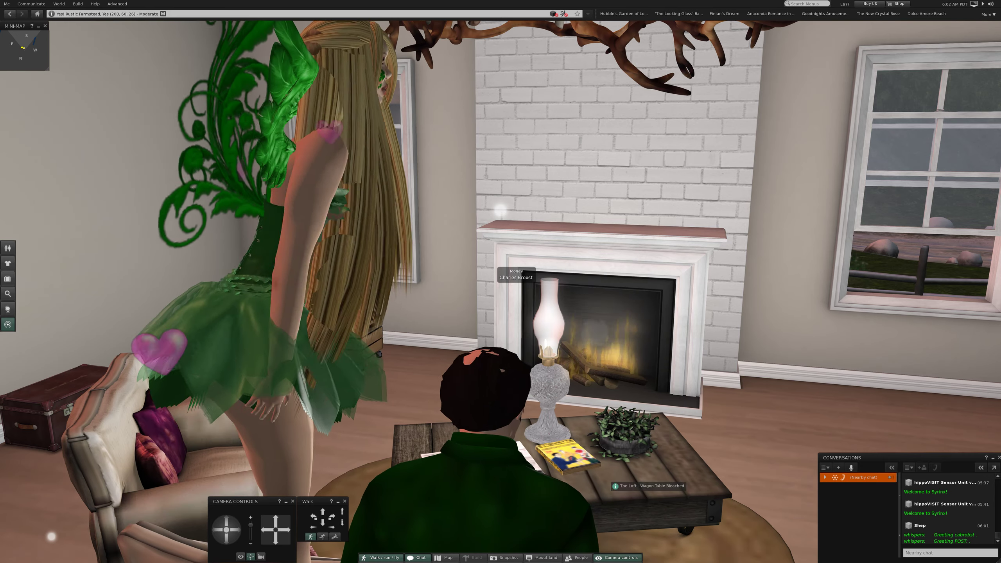
{"action": "key", "text": "Right"}
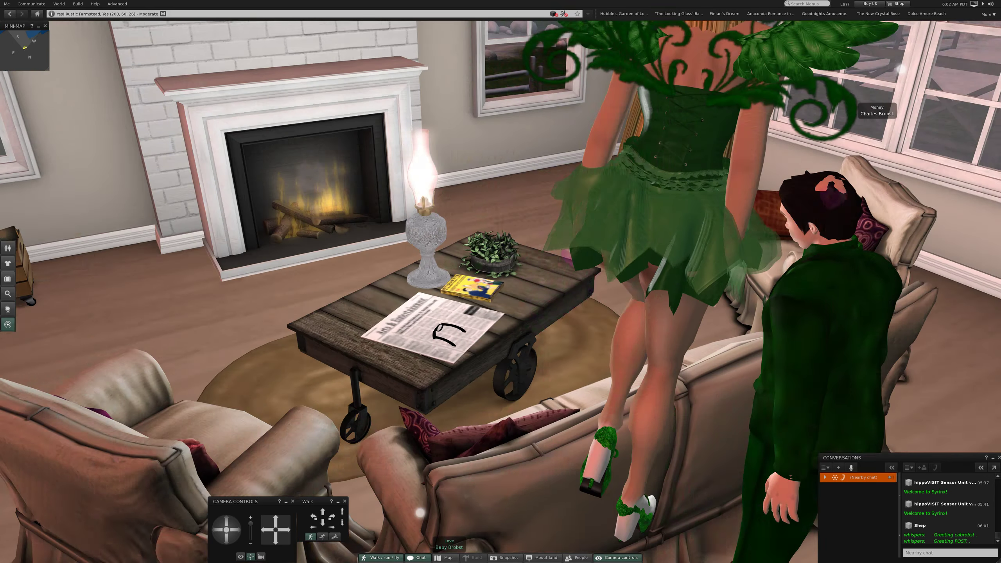
{"action": "key", "text": "Right"}
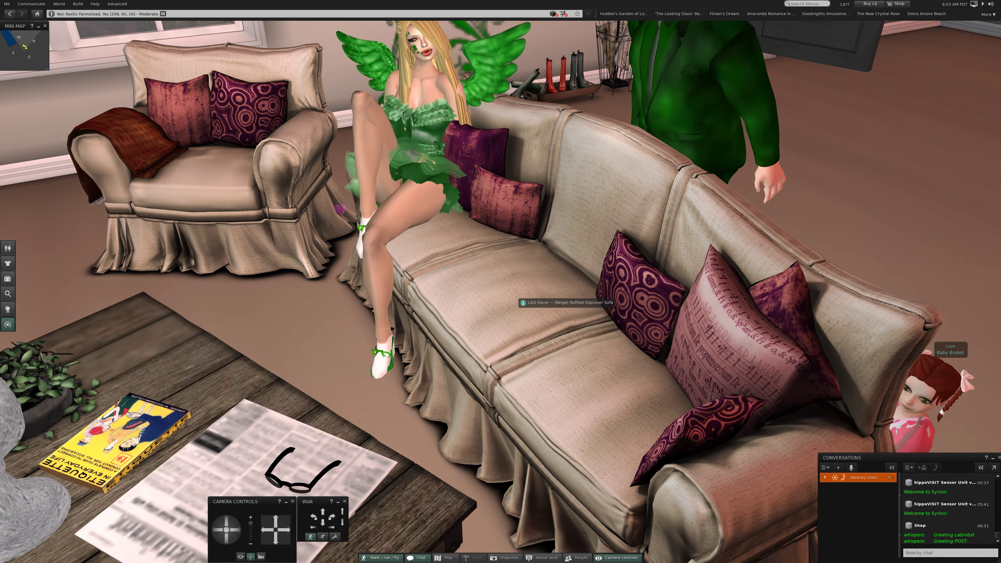
Sit on the beige sofa, start the Rcouple(F) cuddling pose, and face the sofa.
{"action": "left_click", "coordinate": [516, 295]}
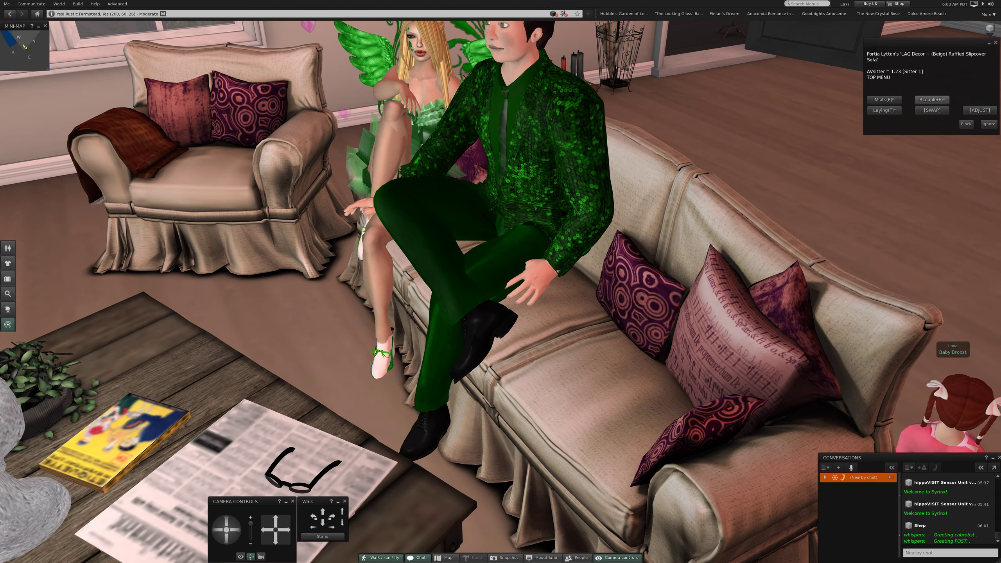
{"action": "left_click", "coordinate": [932, 99]}
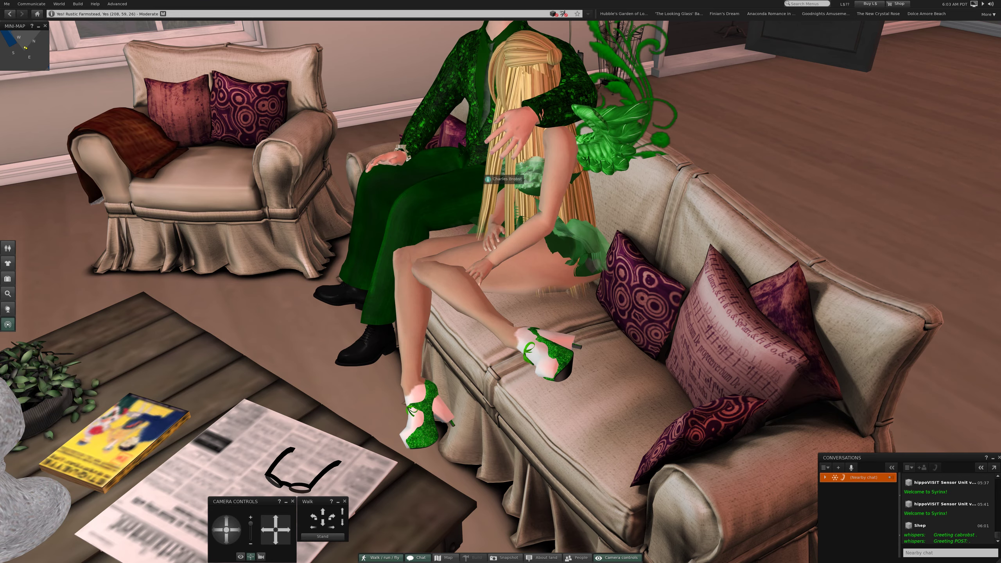
{"action": "key", "text": "Escape"}
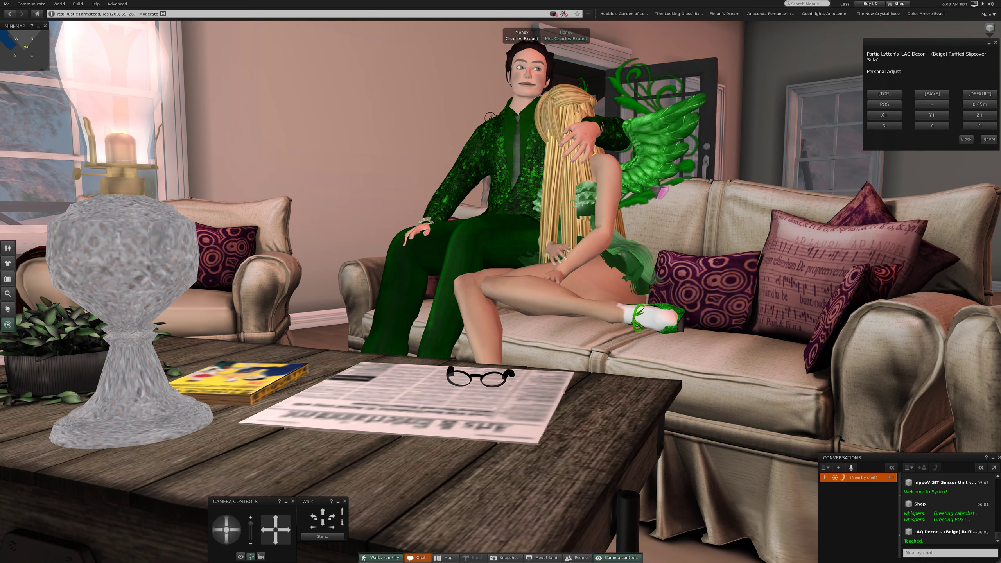
Raise the Personal Adjust step from 0.05m to 0.25m and switch the sofa pose.
{"action": "left_click", "coordinate": [979, 104]}
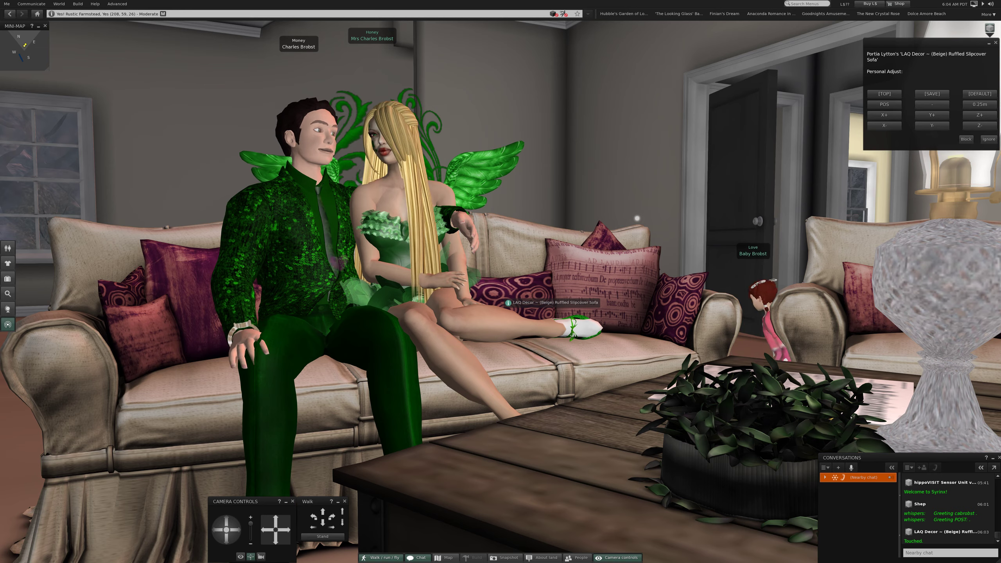
{"action": "left_click", "coordinate": [509, 302]}
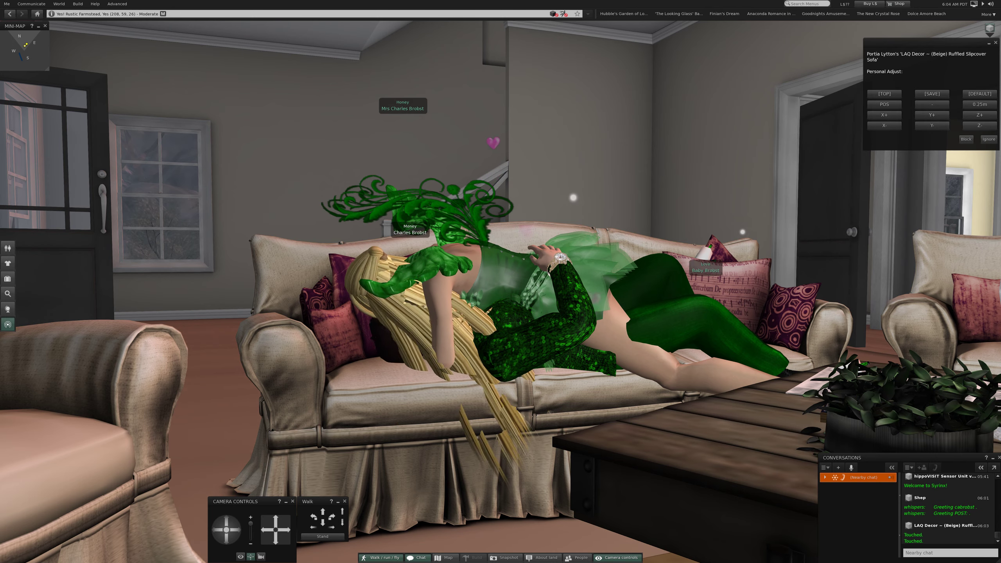
Snapshot the couple reclining together on the beige sofa.
{"action": "key", "text": "ctrl+grave"}
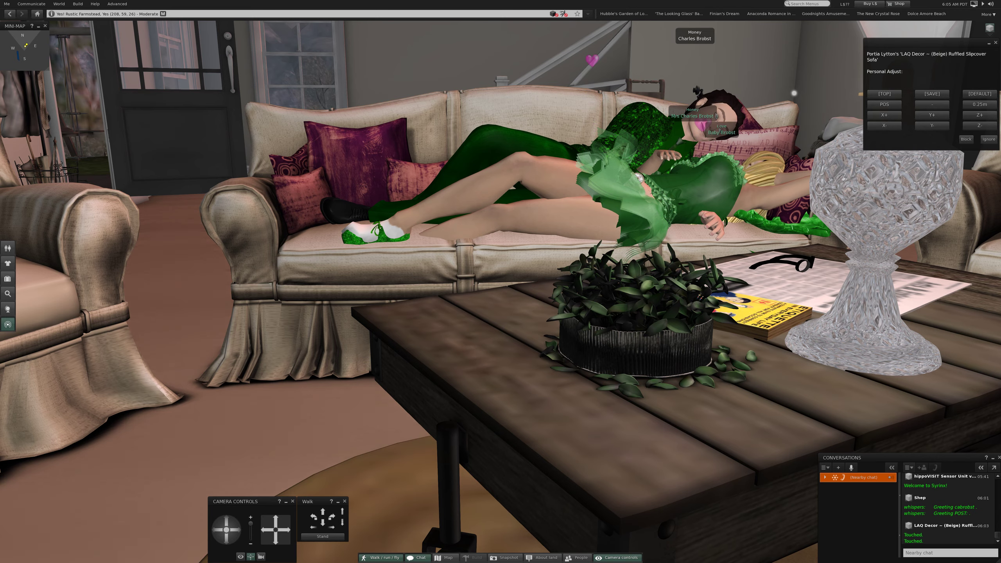
Capture four more snapshots as the couple's sofa poses change.
{"action": "key", "text": "ctrl+grave"}
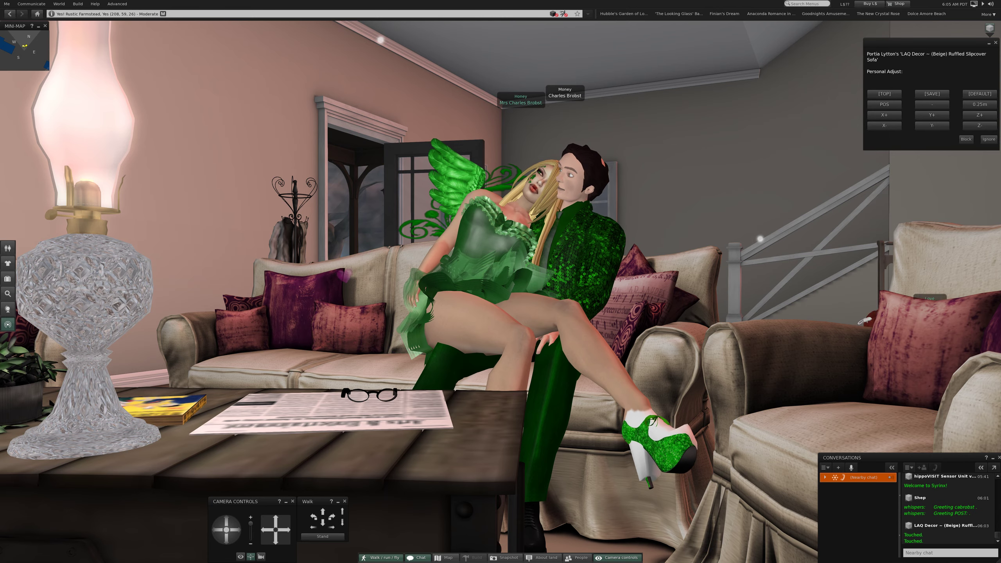
{"action": "key", "text": "super+shift+3"}
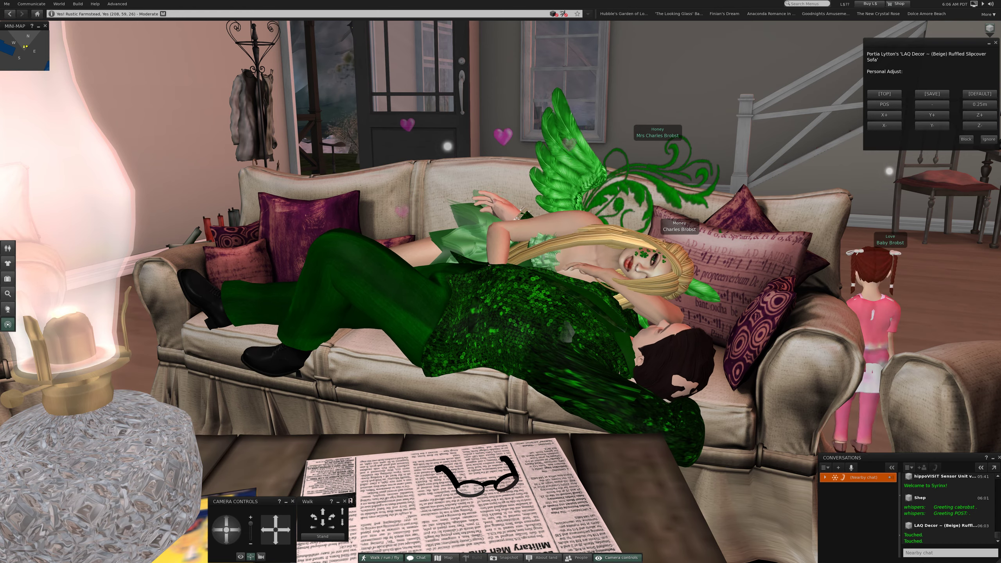
{"action": "key", "text": "super+shift+3"}
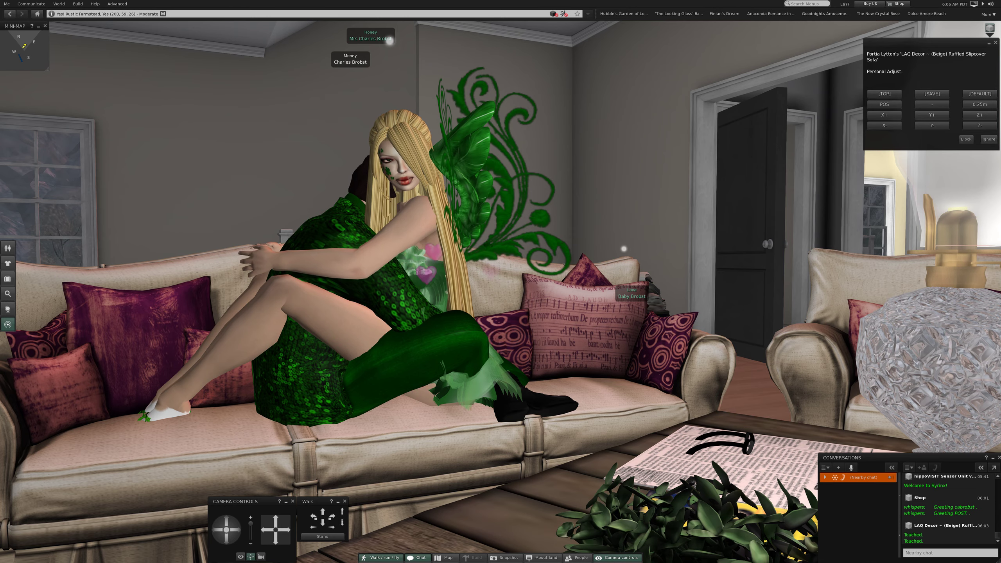
{"action": "key", "text": "ctrl+grave"}
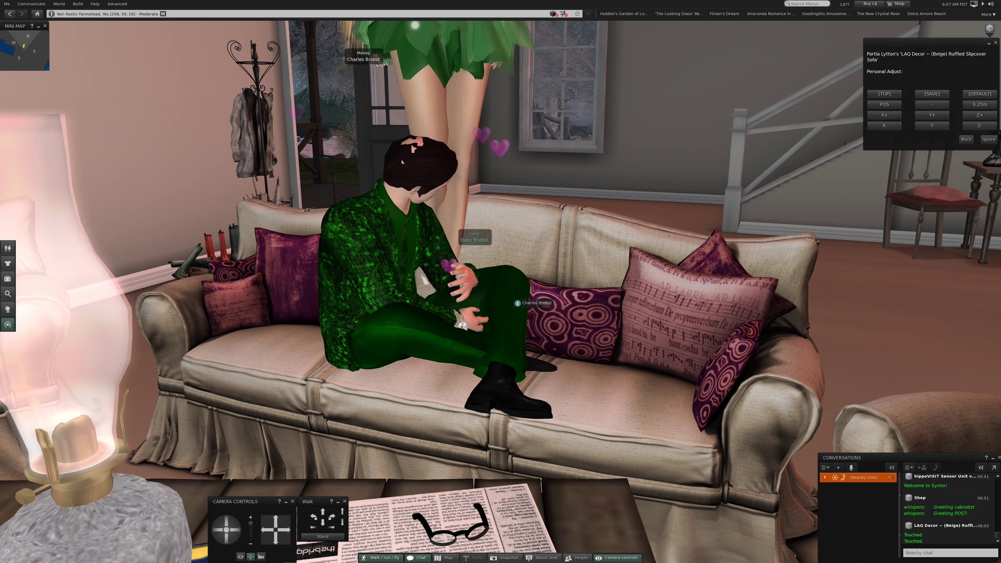
Close the sofa adjustment options, stand up, and climb the staircase.
{"action": "left_click", "coordinate": [988, 138]}
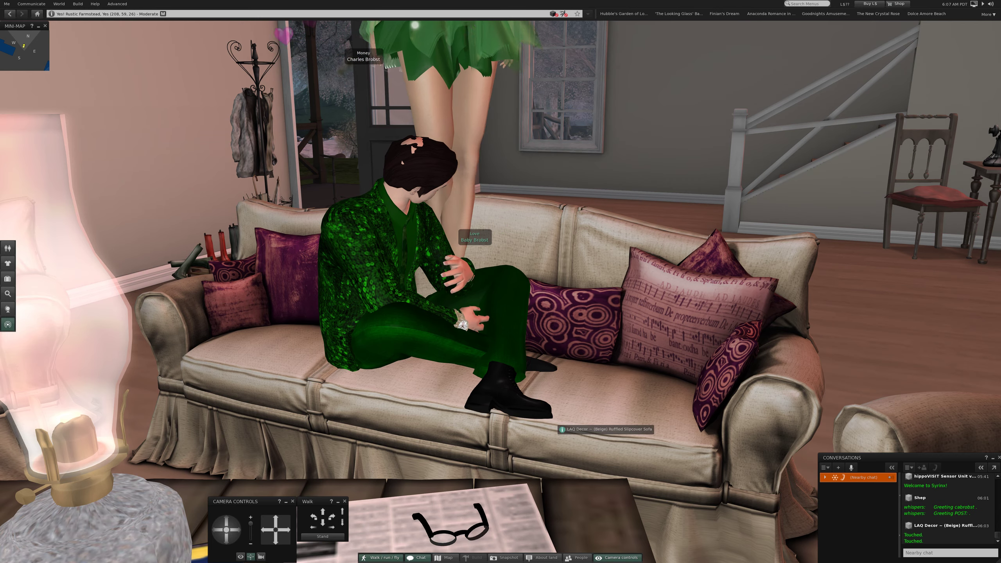
{"action": "left_click", "coordinate": [323, 536]}
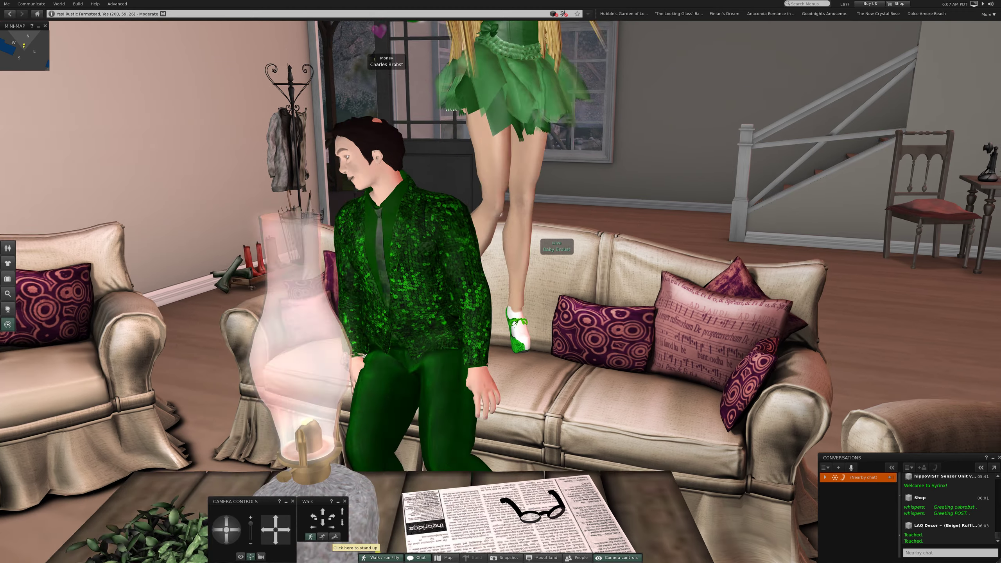
{"action": "key", "text": "Up"}
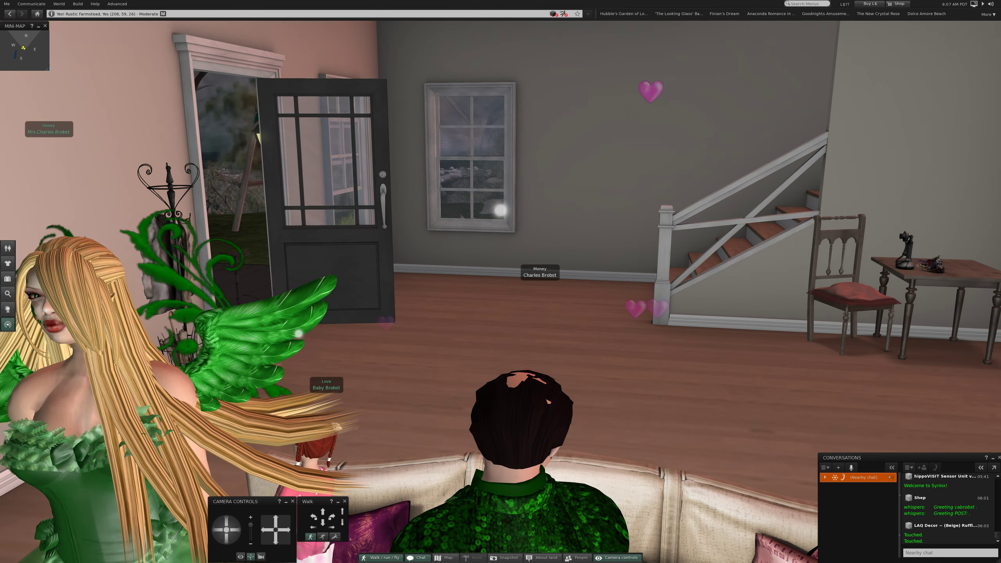
{"action": "key", "text": "Up"}
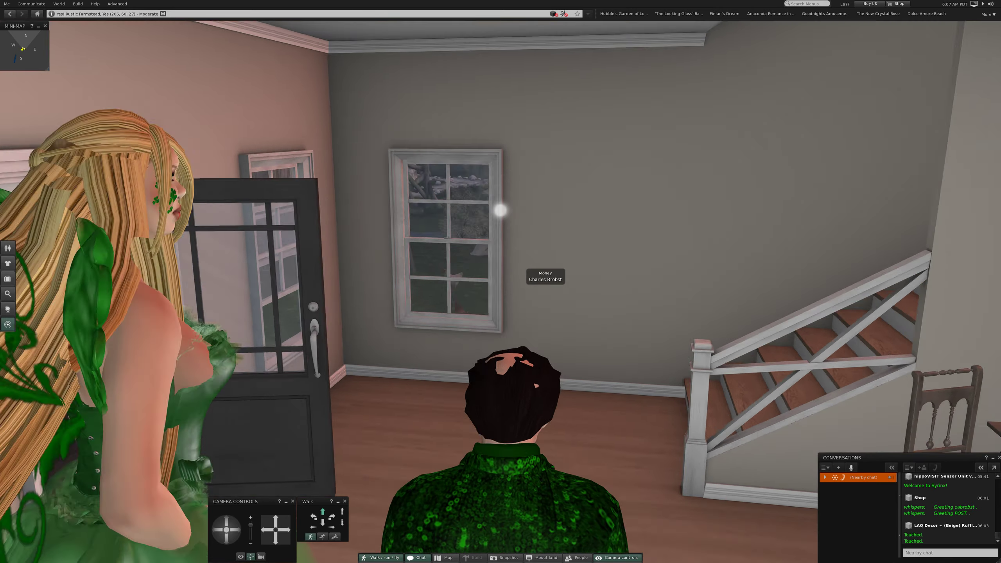
{"action": "key", "text": "Right"}
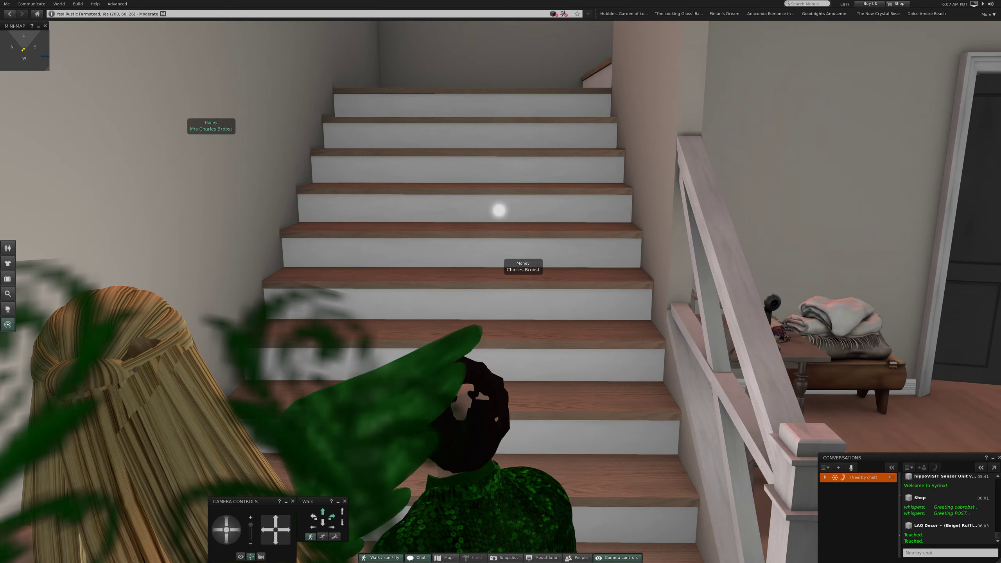
{"action": "key", "text": "Up"}
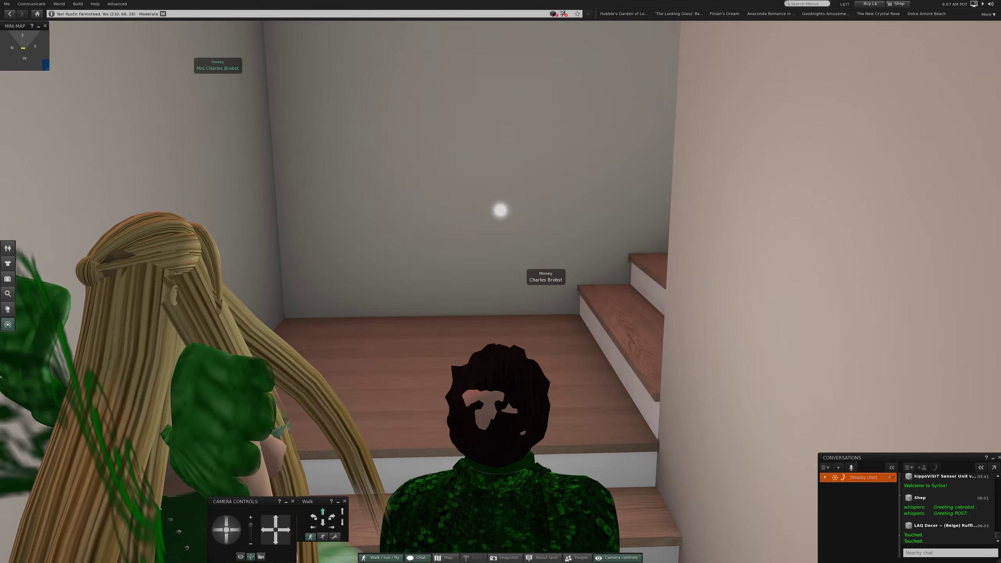
Enter the upstairs bathroom, viewing the tub, vanity and toilet, then face the doorway.
{"action": "key", "text": "Left"}
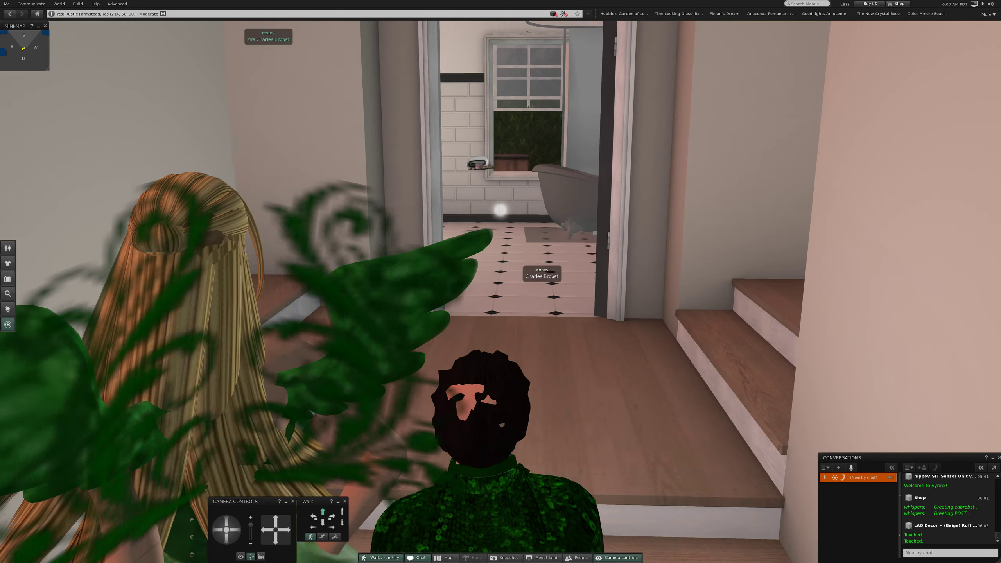
{"action": "key", "text": "Up"}
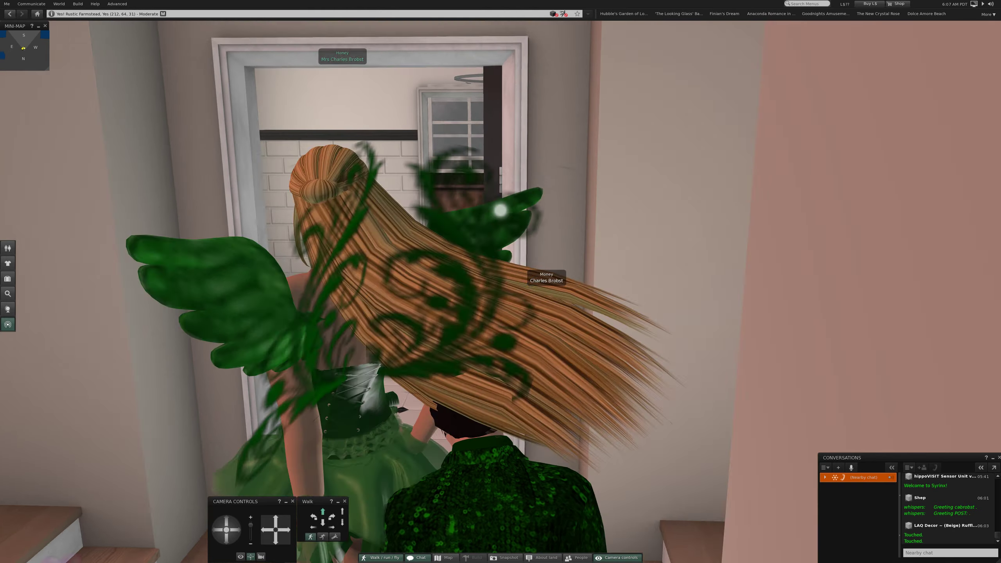
{"action": "key", "text": "Up"}
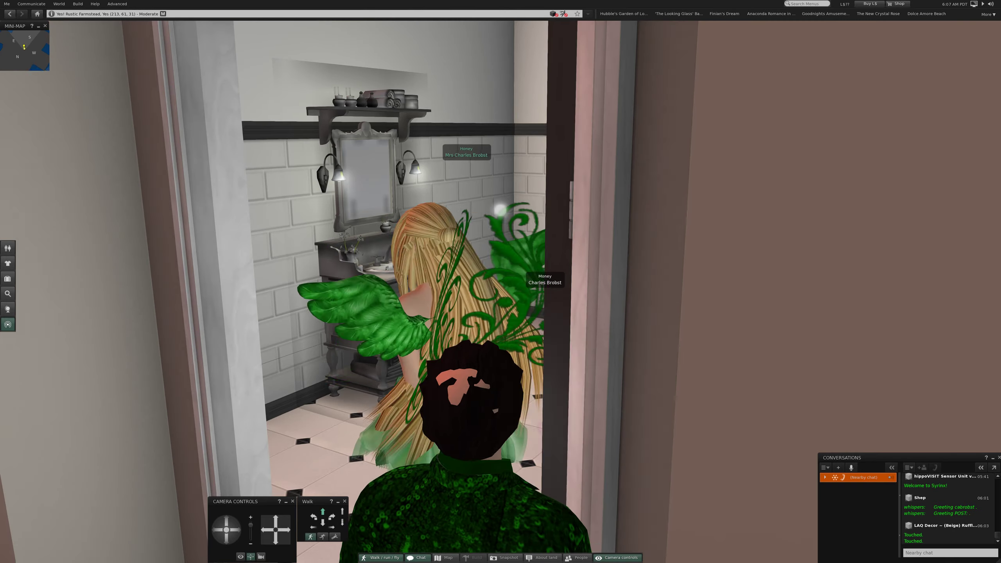
{"action": "key", "text": "Left"}
{"action": "key", "text": "Right"}
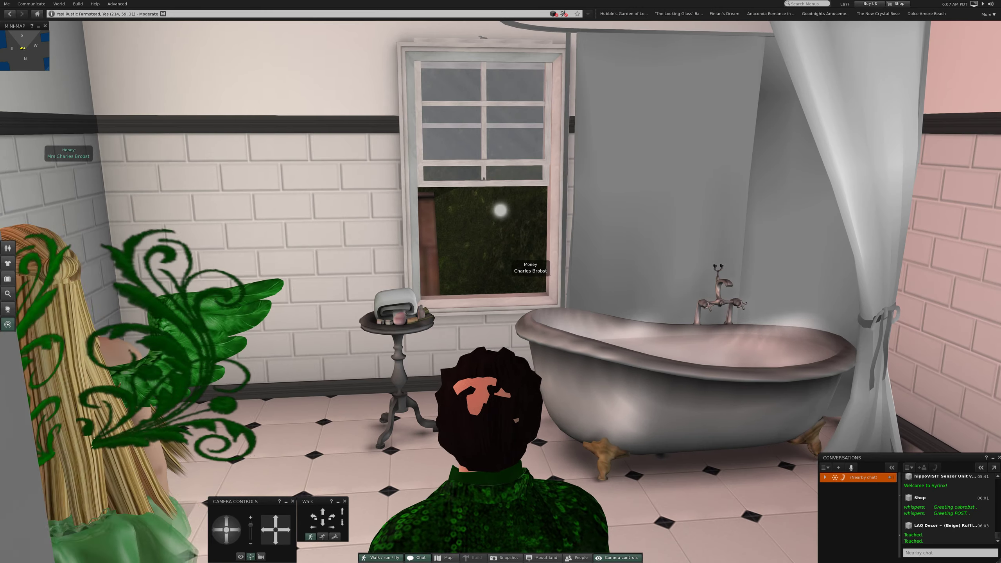
{"action": "key", "text": "Left"}
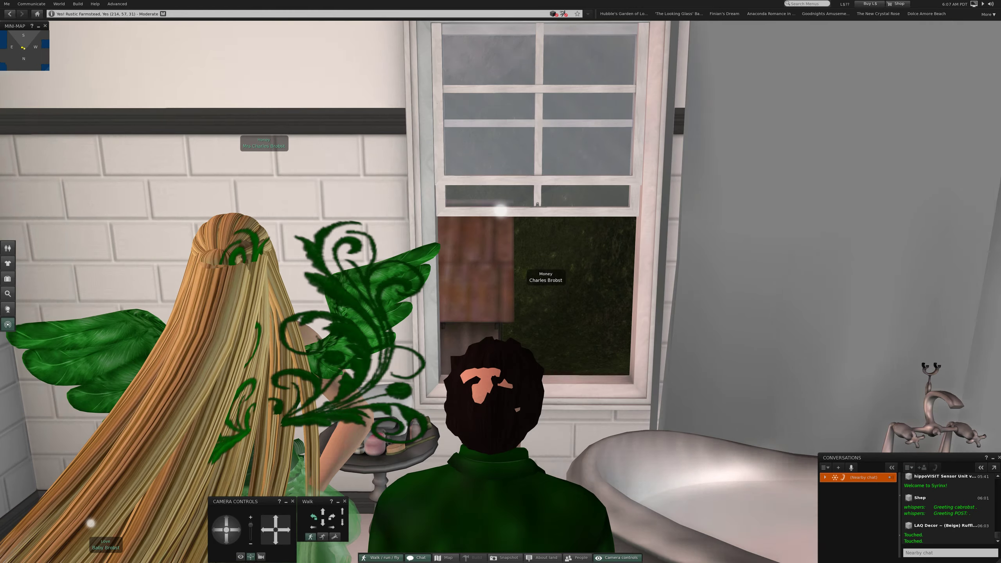
{"action": "key", "text": "Right"}
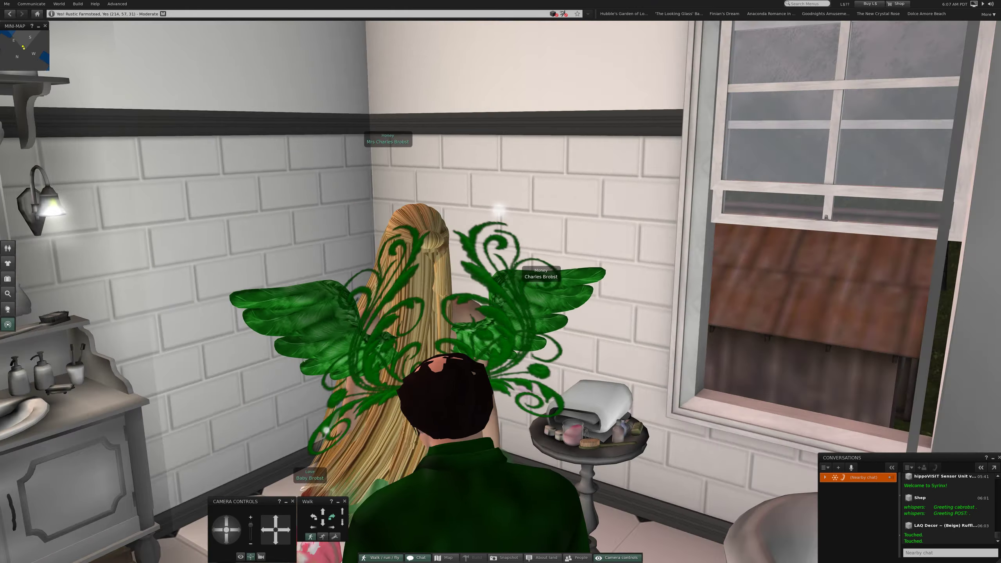
{"action": "key", "text": "Right"}
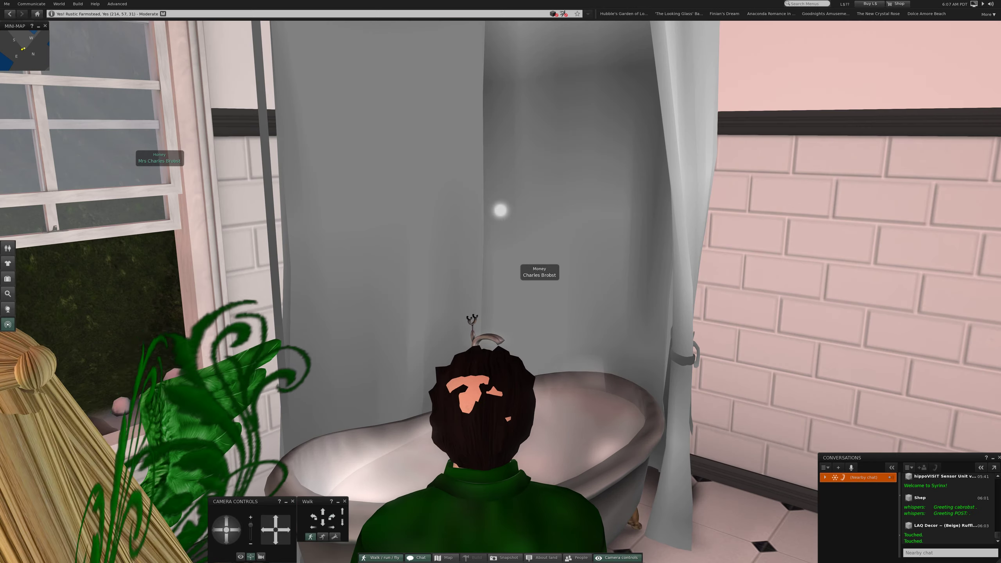
{"action": "key", "text": "Right"}
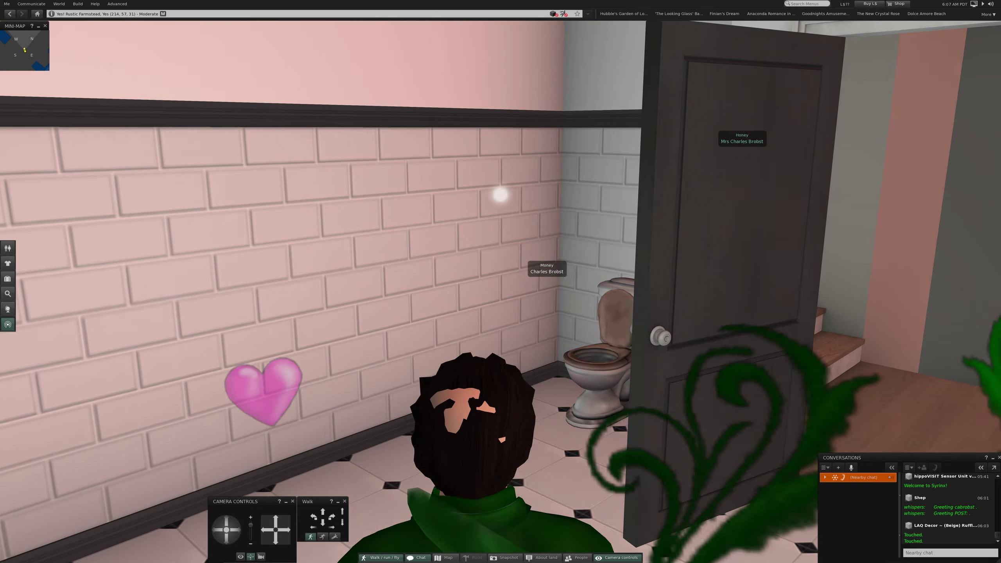
{"action": "key", "text": "Right"}
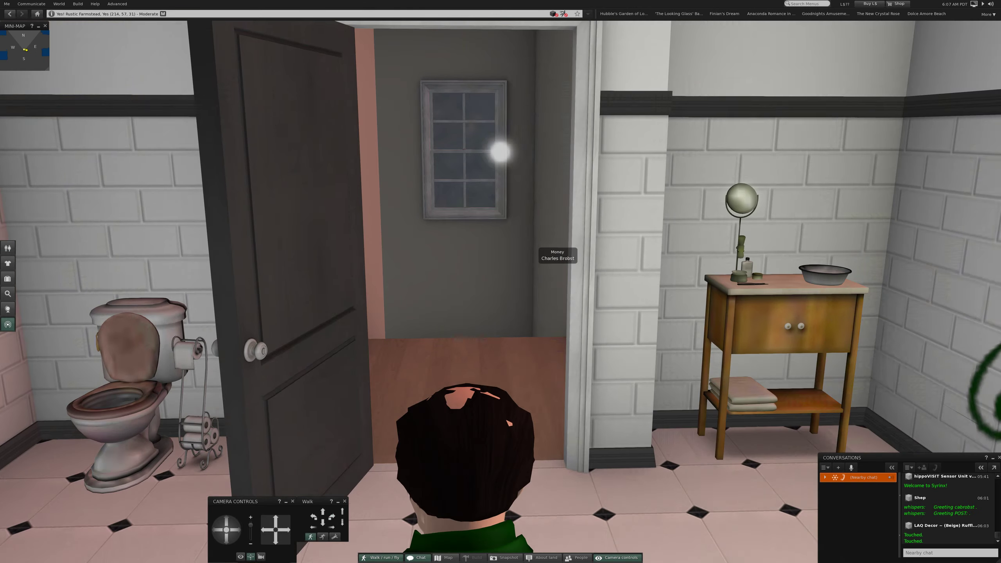
Walk out of the bathroom into the room with the two glass doors.
{"action": "key", "text": "Up"}
{"action": "key", "text": "Right"}
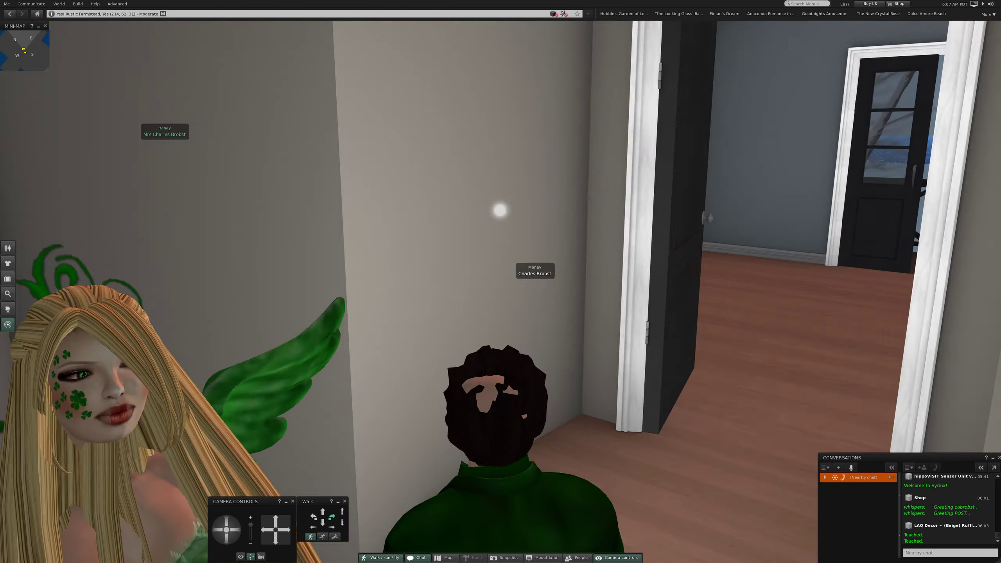
{"action": "key", "text": "Up"}
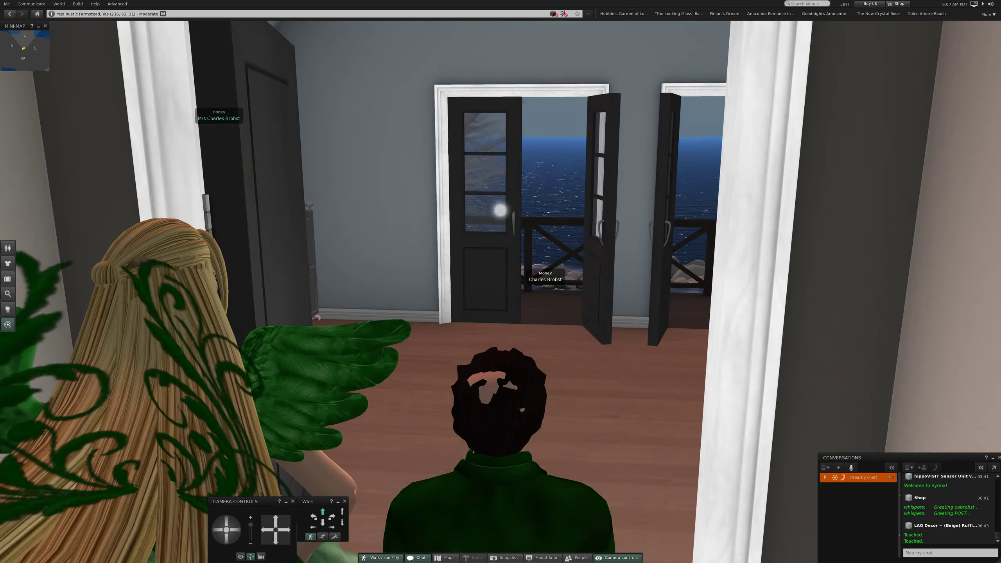
Turn past the vanity, rocking chair, bed and nursery dresser to face the doorway and wardrobe.
{"action": "key", "text": "Right"}
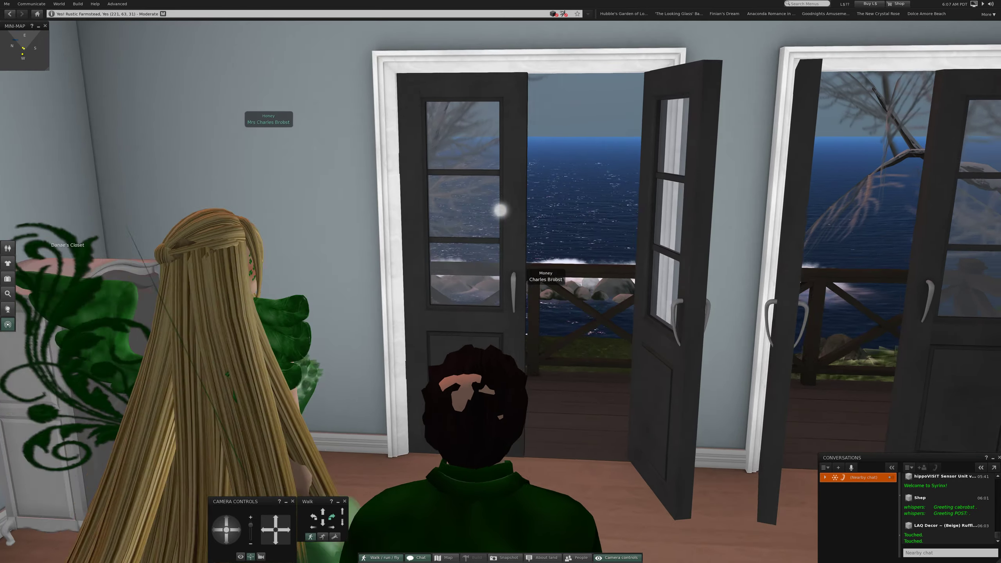
{"action": "key", "text": "Right"}
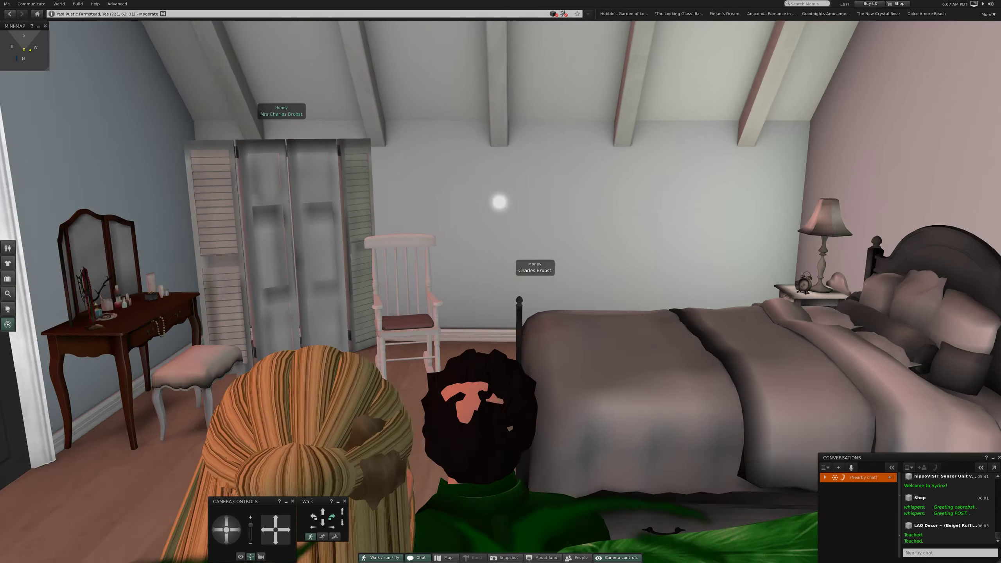
{"action": "key", "text": "Right"}
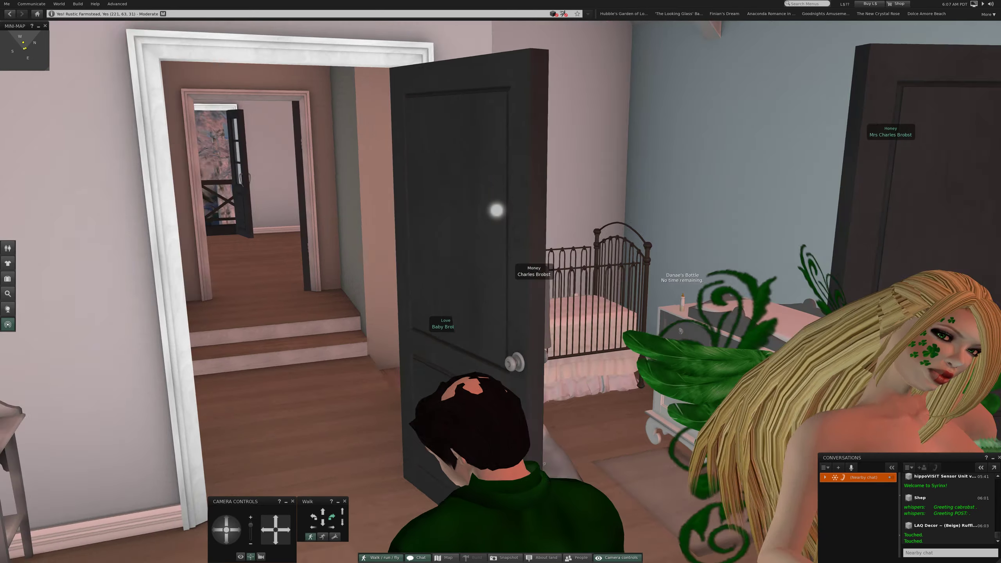
{"action": "key", "text": "Right"}
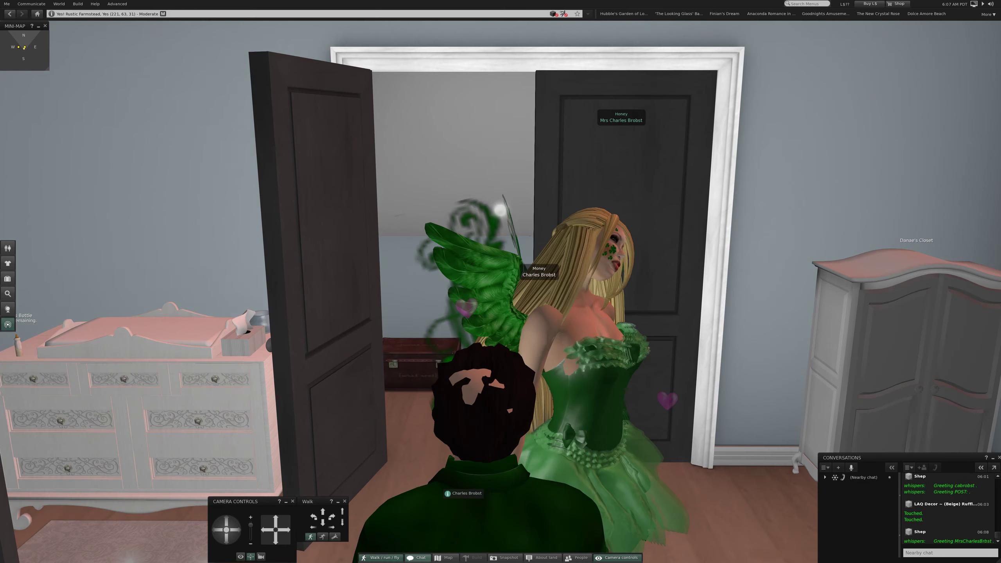
Turn left from the doorway and wardrobe until the green-covered bed is in front.
{"action": "key", "text": "Left"}
{"action": "key", "text": "Left"}
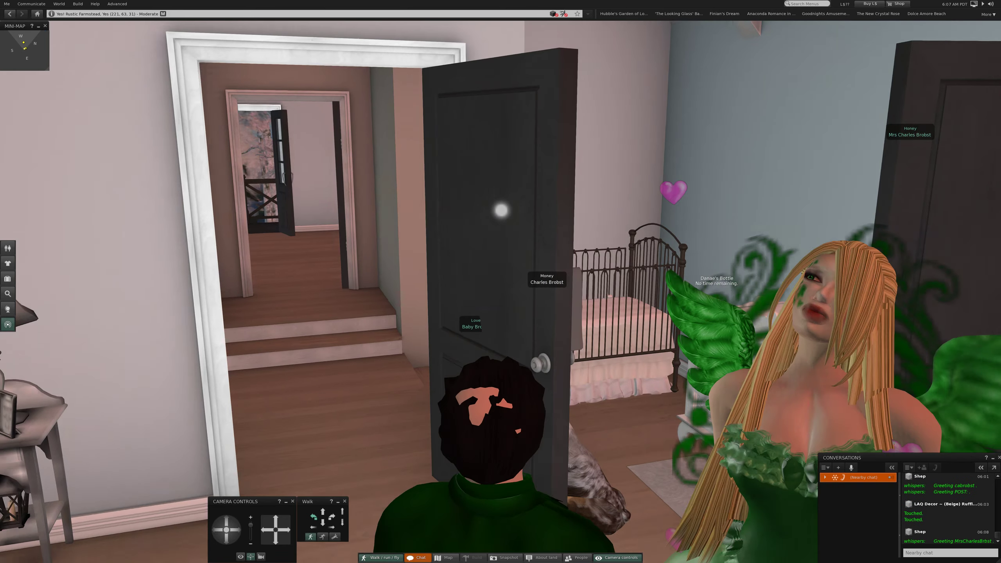
{"action": "key", "text": "Left"}
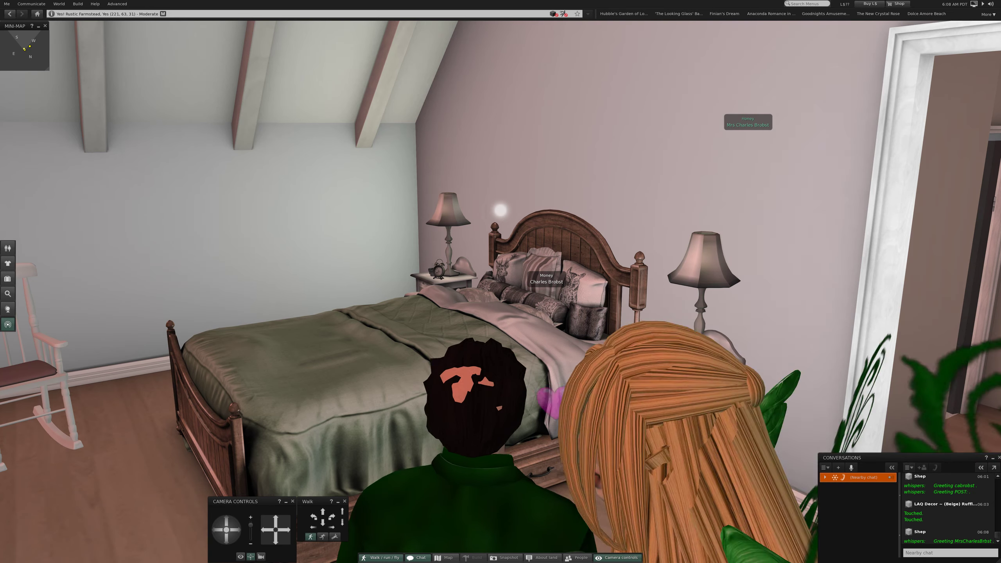
Send a Hello greeting and a second message in nearby chat.
{"action": "key", "text": "Return"}
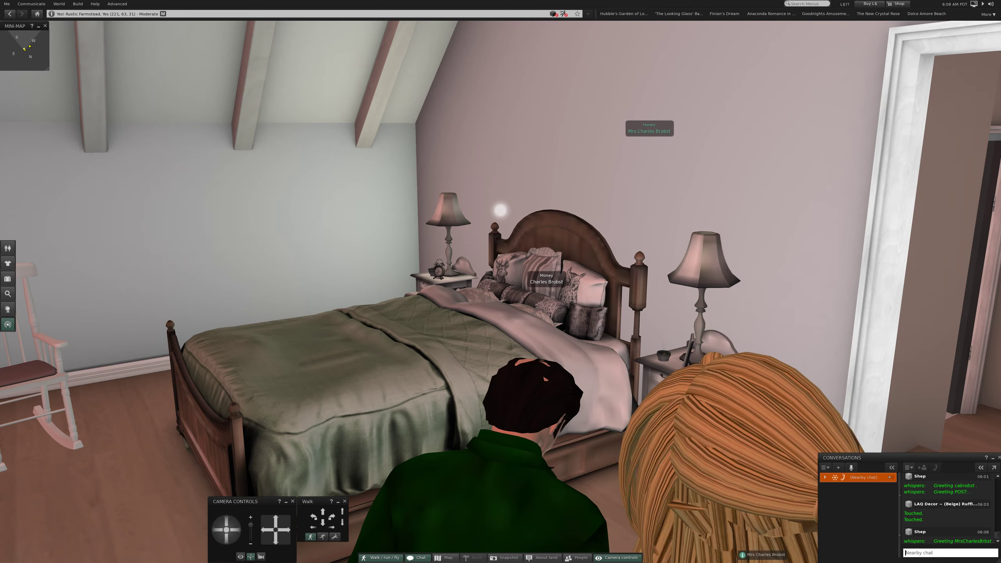
{"action": "type", "text": "Hello"}
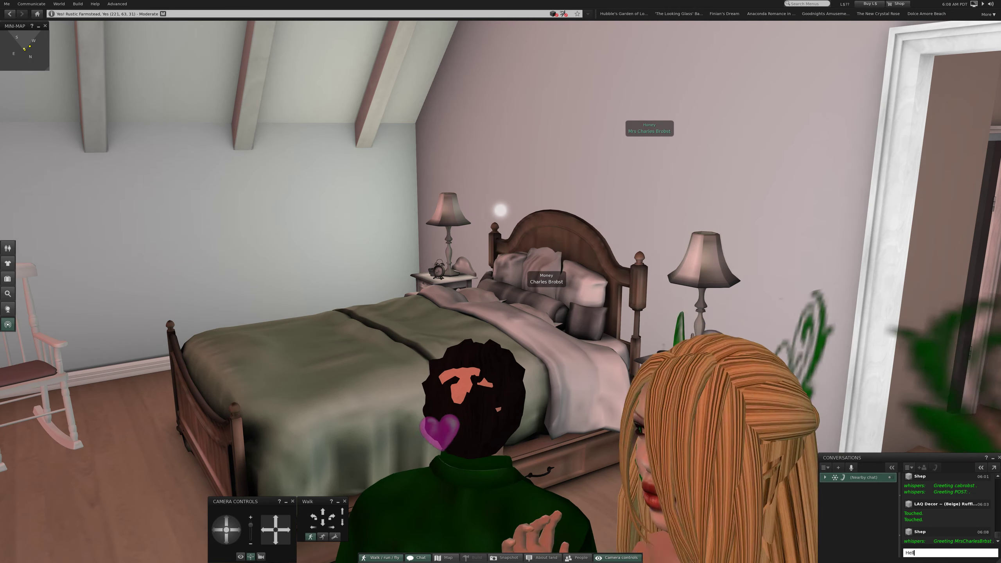
{"action": "key", "text": "Return"}
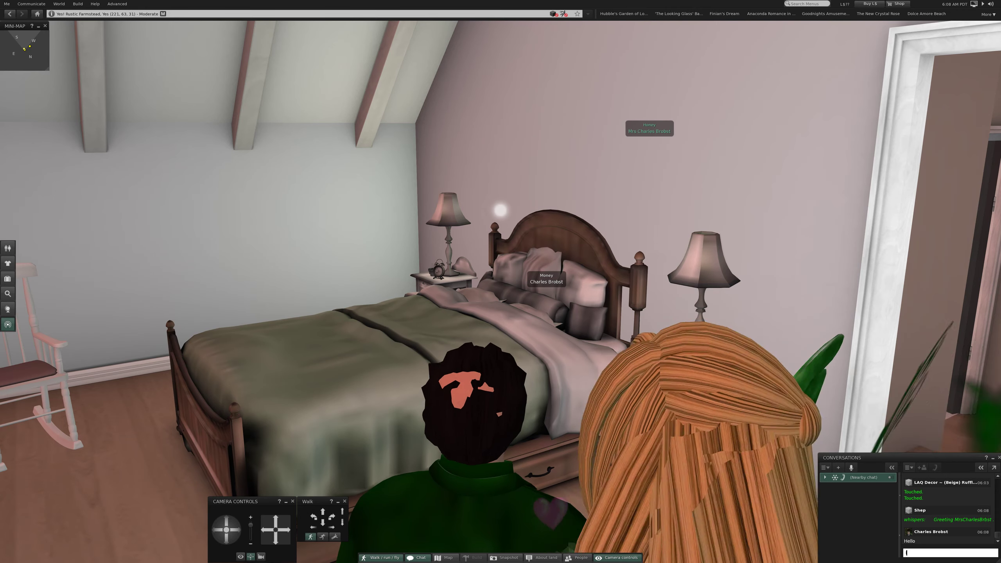
{"action": "type", "text": "I ha"}
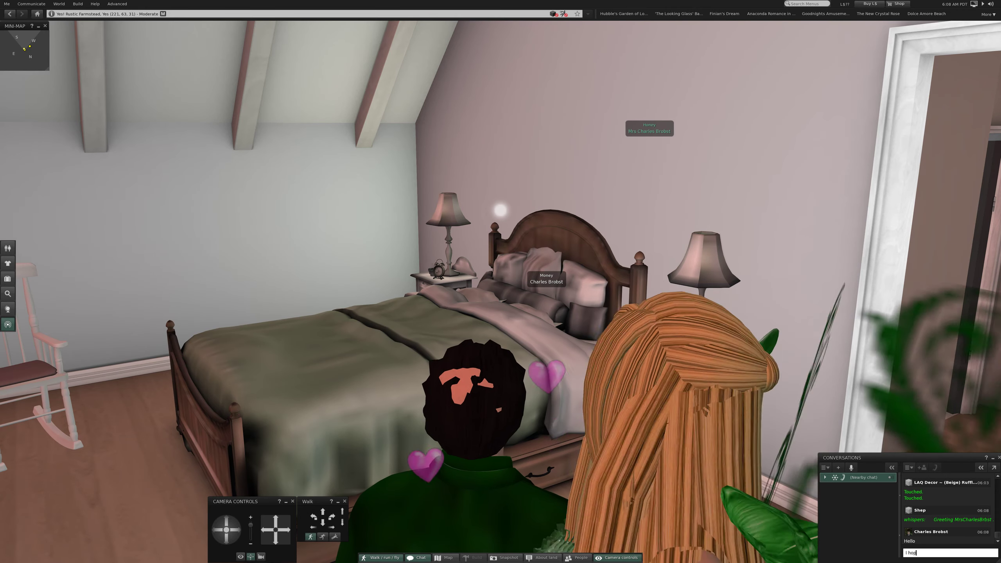
{"action": "type", "text": "pe we"}
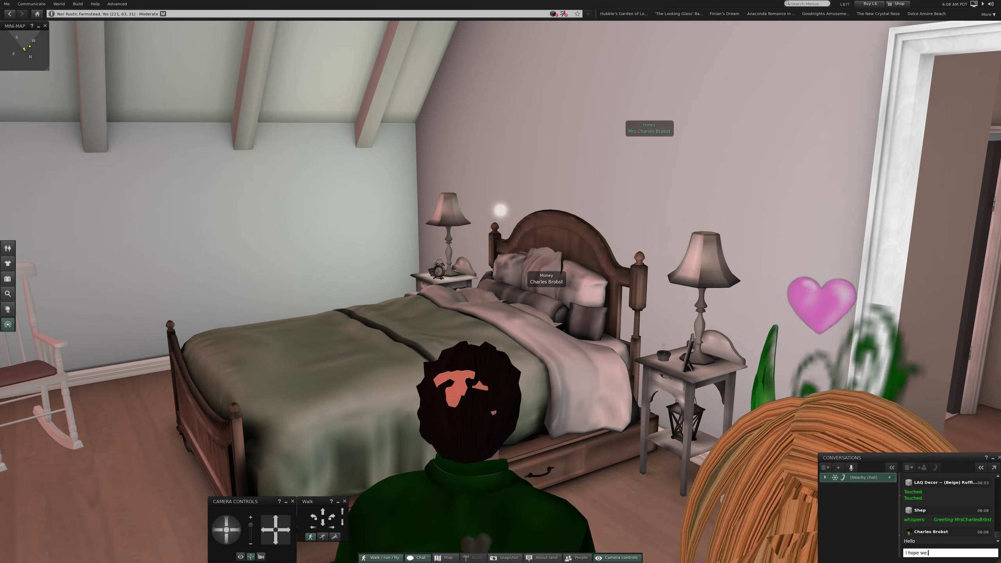
{"action": "type", "text": " a"}
{"action": "type", "text": "o trou"}
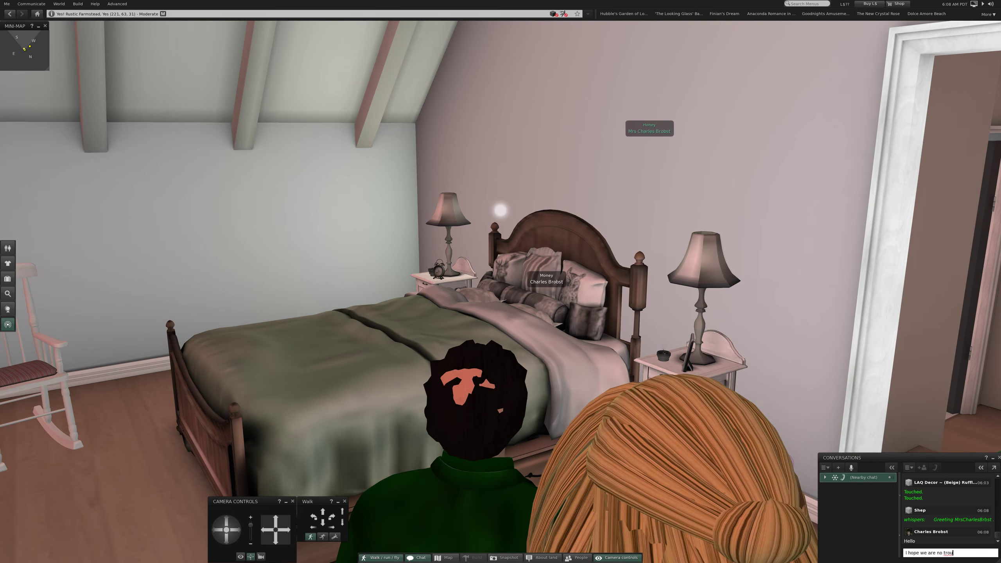
{"action": "type", "text": "ble"}
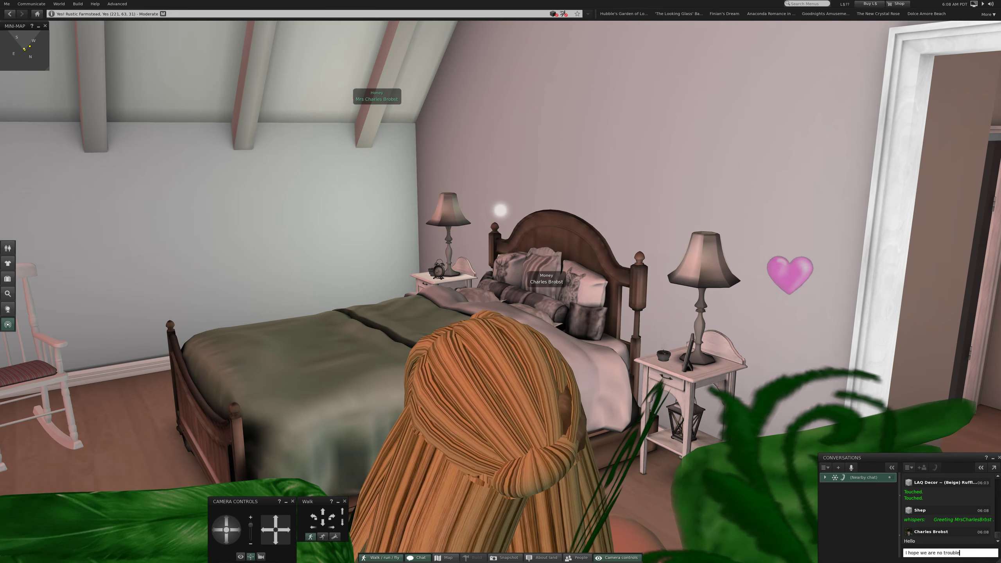
{"action": "type", "text": "."}
{"action": "key", "text": "Return"}
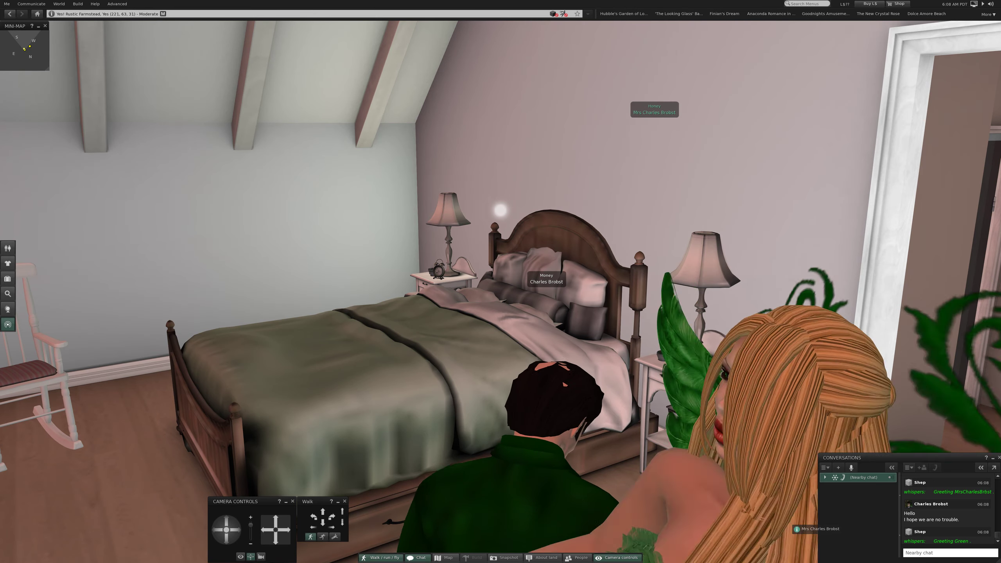
Walk out of the bedroom into the hallway and up to the double doors.
{"action": "key", "text": "Right"}
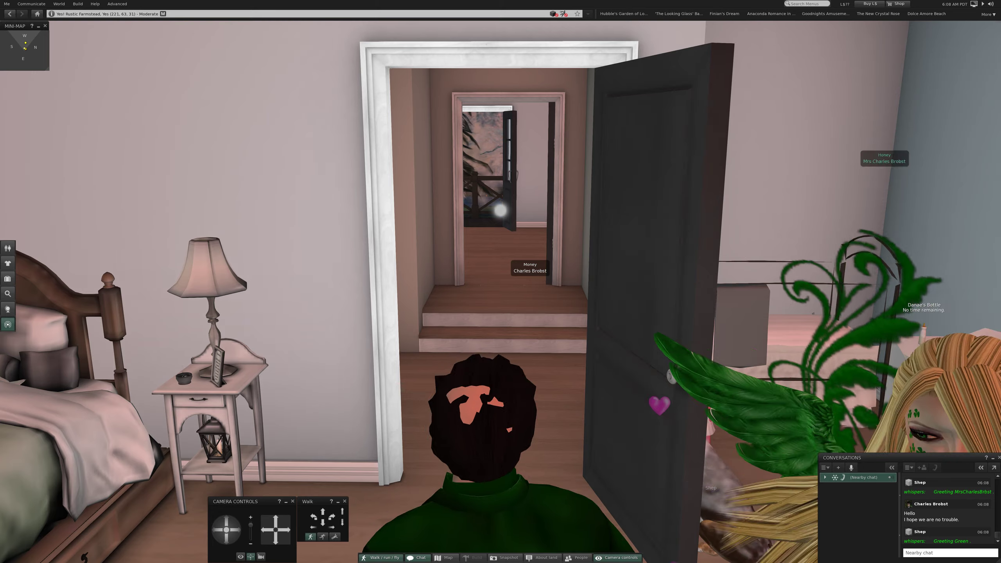
{"action": "key", "text": "Up"}
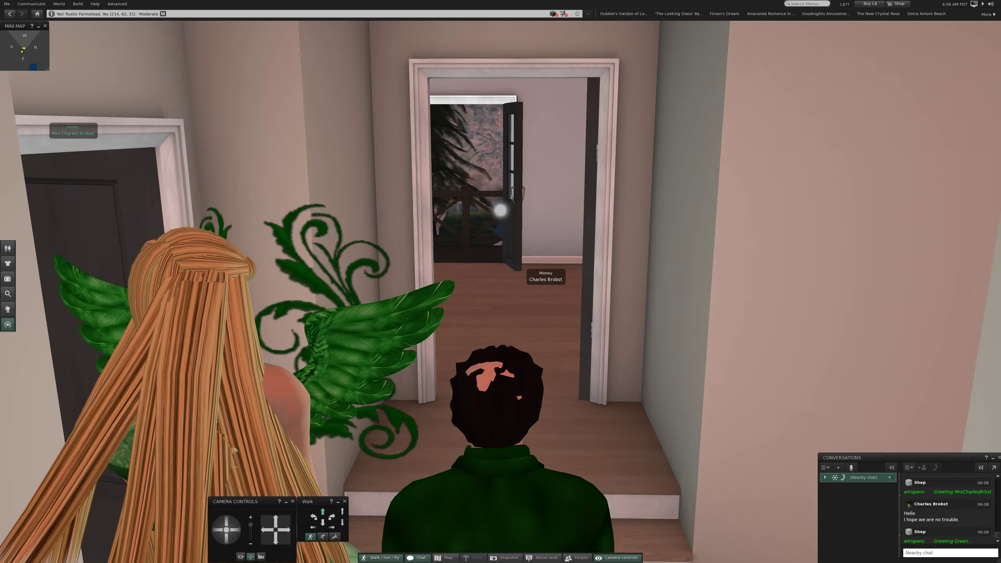
{"action": "key", "text": "Left"}
{"action": "key", "text": "Up"}
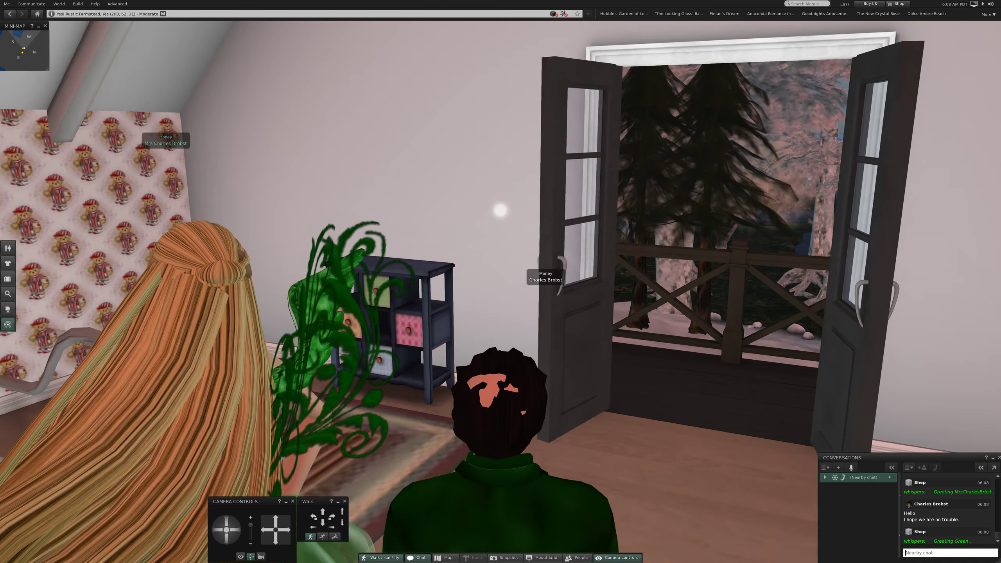
Turn around on the landing to centre the dark bedroom door.
{"action": "key", "text": "Right"}
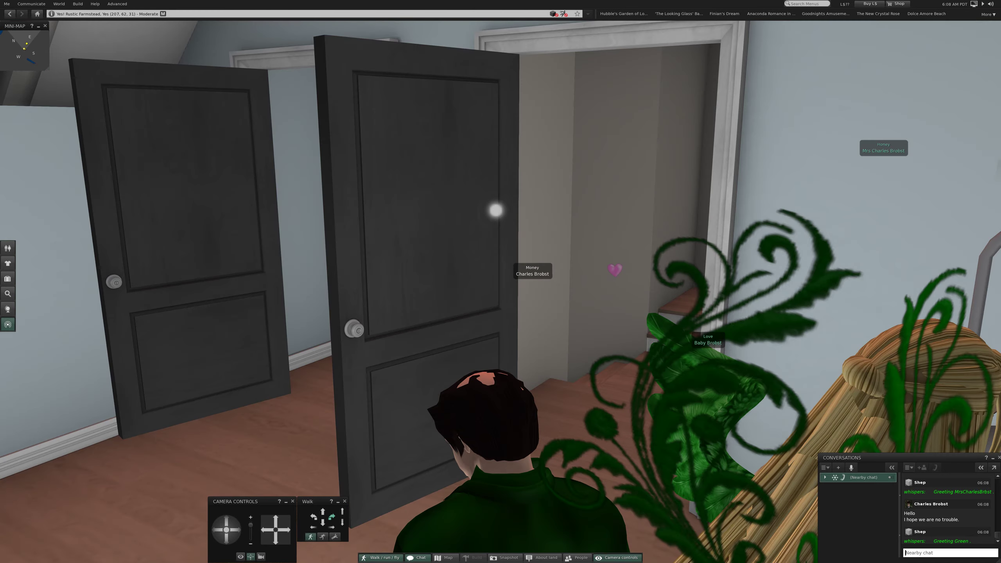
{"action": "key", "text": "Left"}
{"action": "key", "text": "Right"}
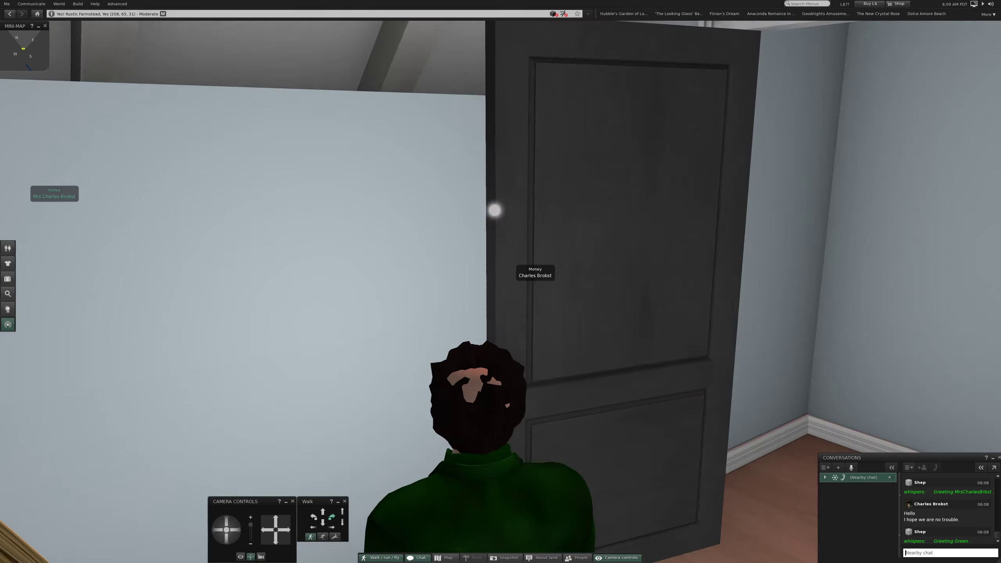
Enter the bedroom, looking back toward the stairs, then toward the teddy-bear wallpaper.
{"action": "key", "text": "Up"}
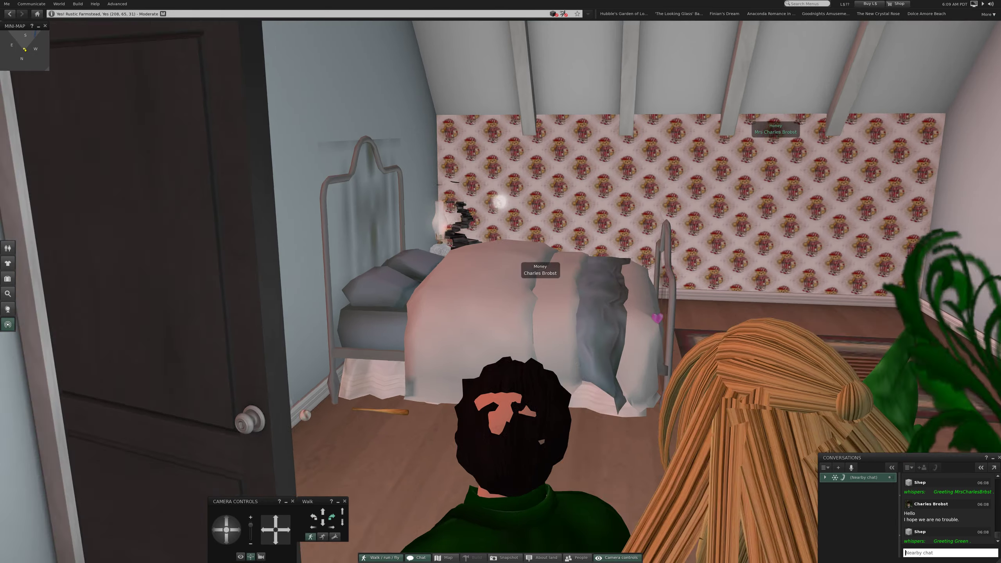
{"action": "key", "text": "Left"}
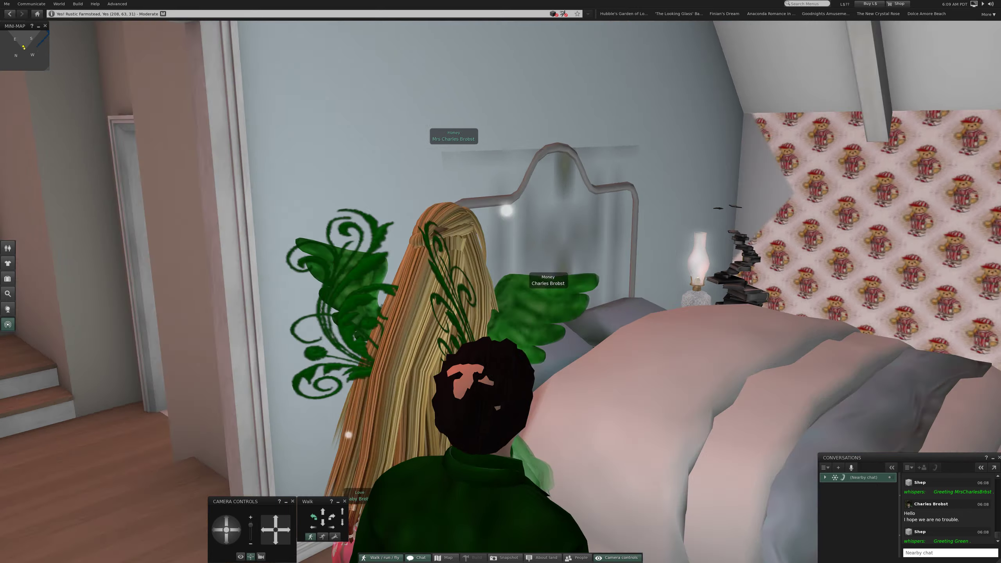
{"action": "key", "text": "Right"}
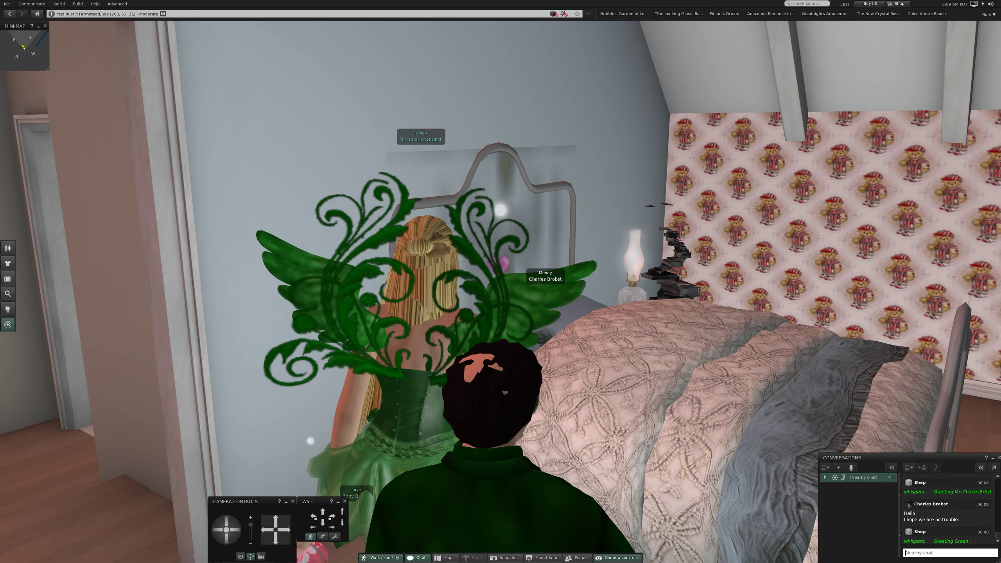
Zoom the camera onto the trunk, lamp and floating books, then reset it behind the avatar.
{"action": "key", "text": "Up"}
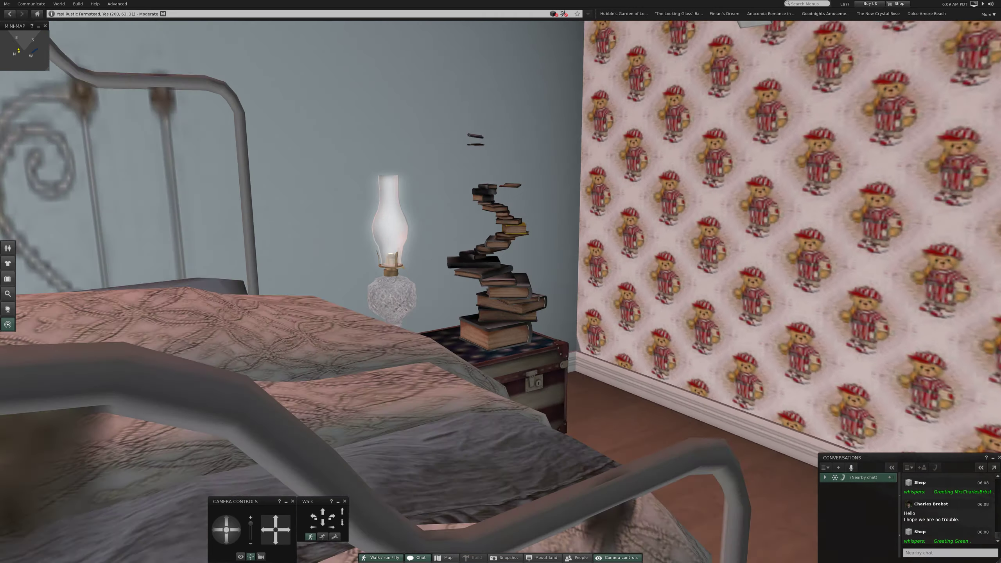
{"action": "key", "text": "Up"}
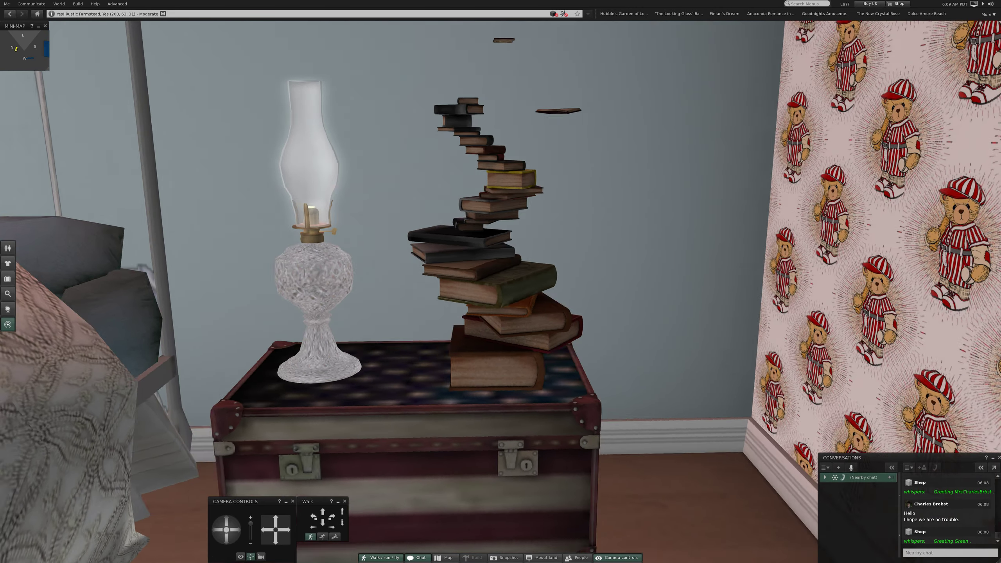
{"action": "key", "text": "Right"}
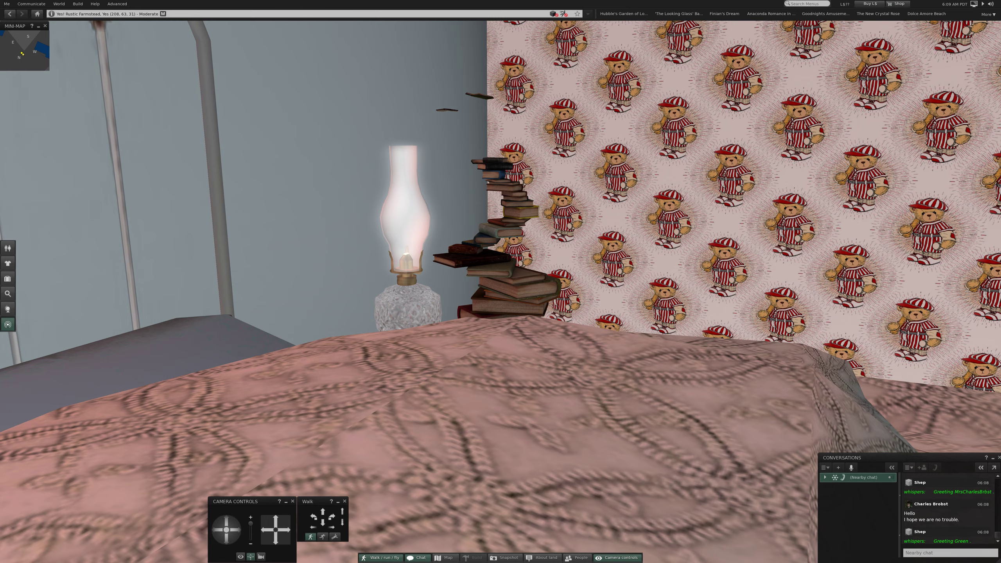
{"action": "key", "text": "Up"}
{"action": "key", "text": "Down"}
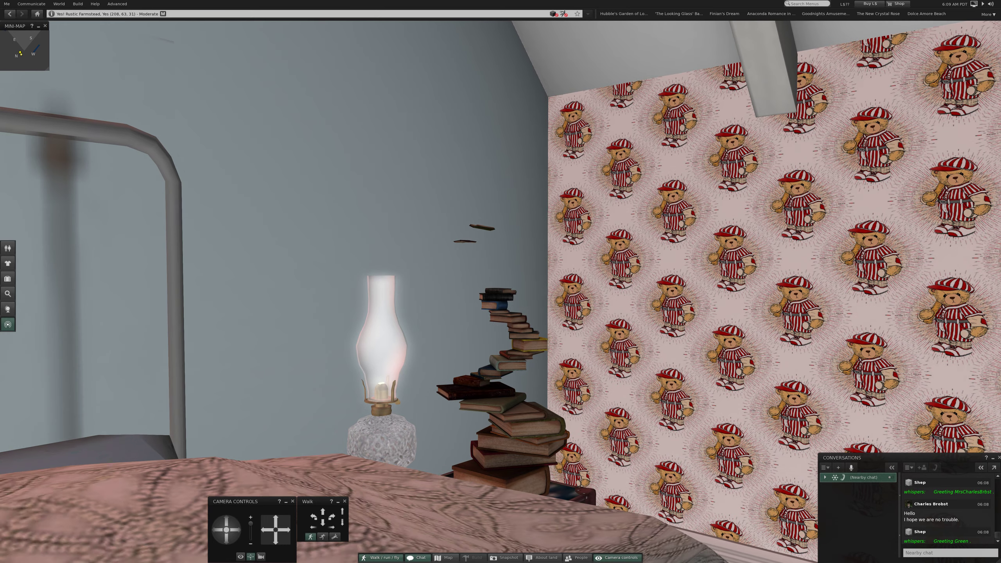
{"action": "key", "text": "Escape"}
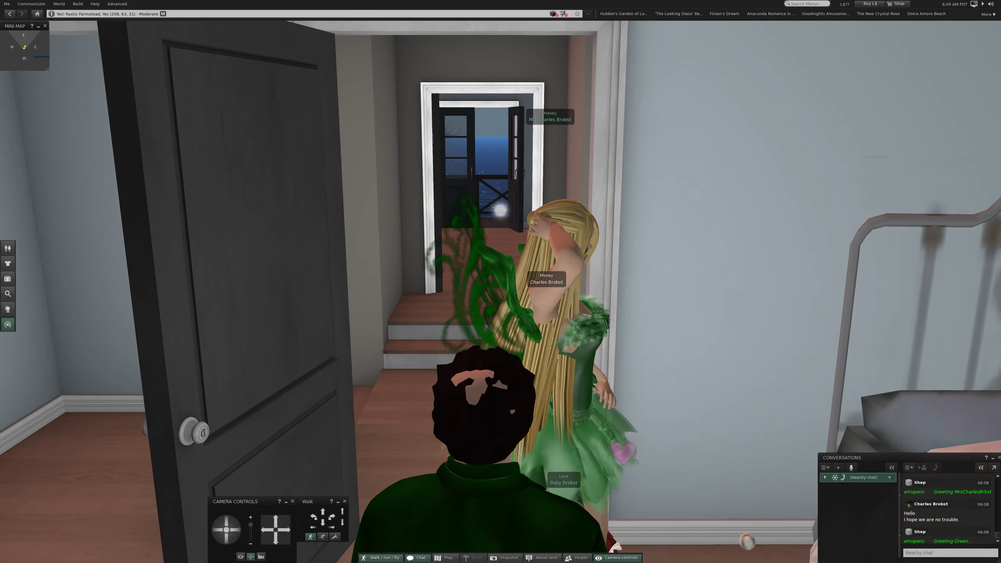
Walk out into the hallway and turn past the window to face the downward stairs.
{"action": "key", "text": "Up"}
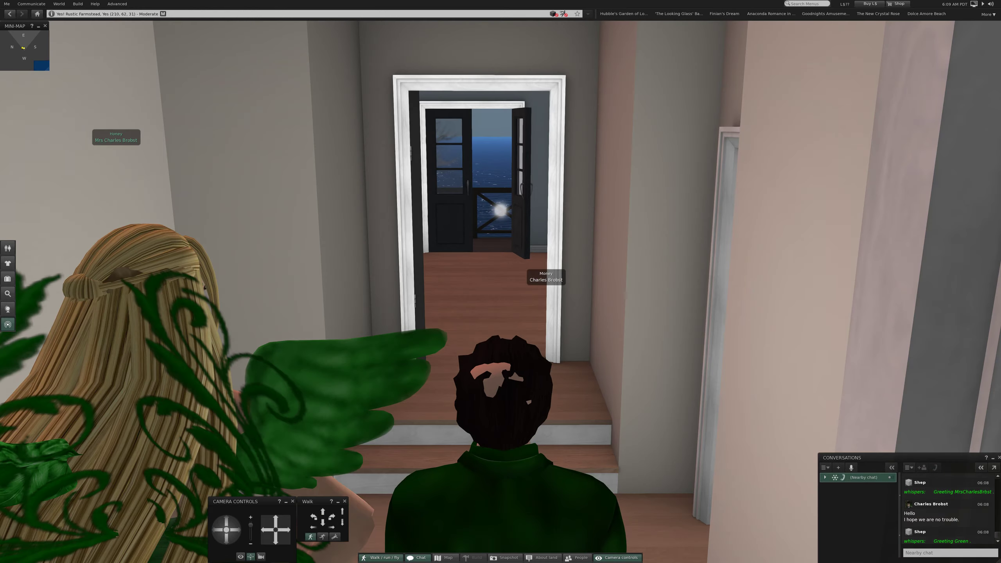
{"action": "key", "text": "Left"}
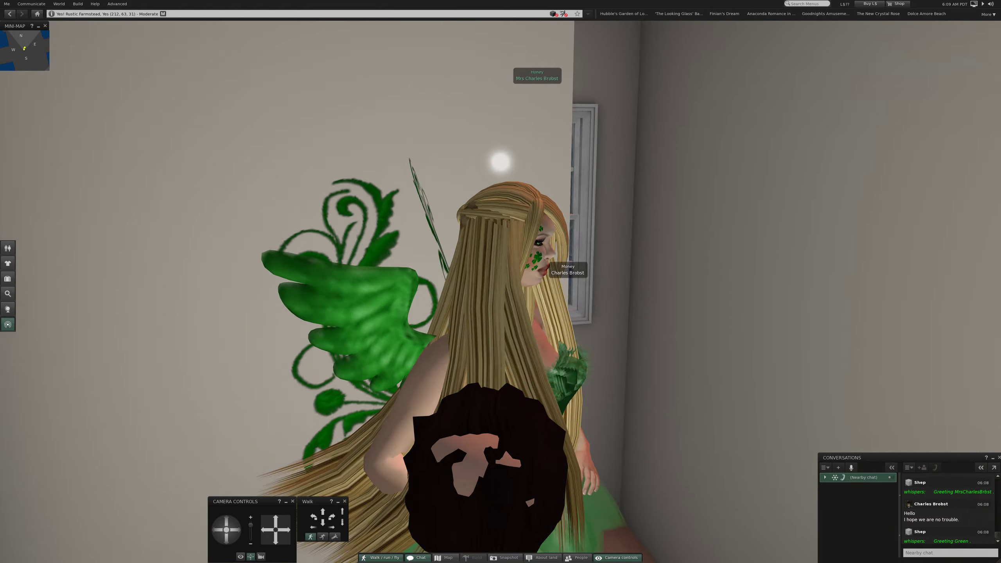
{"action": "key", "text": "Left"}
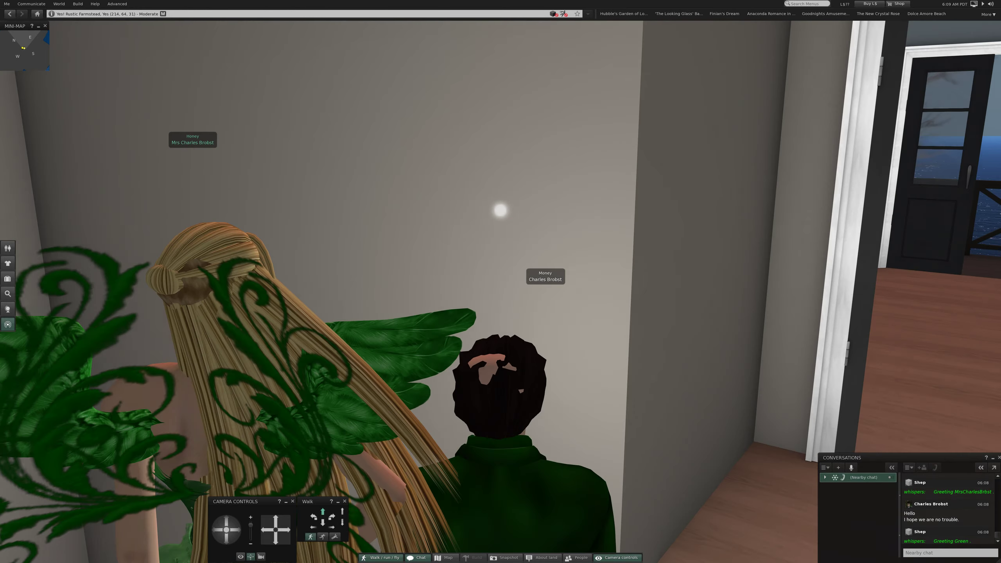
{"action": "key", "text": "Left"}
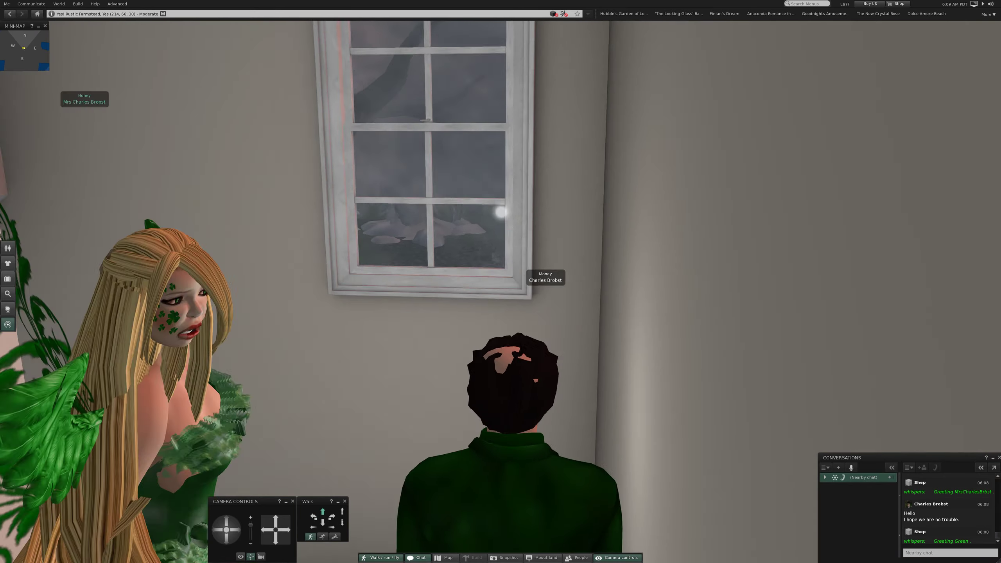
{"action": "key", "text": "Left"}
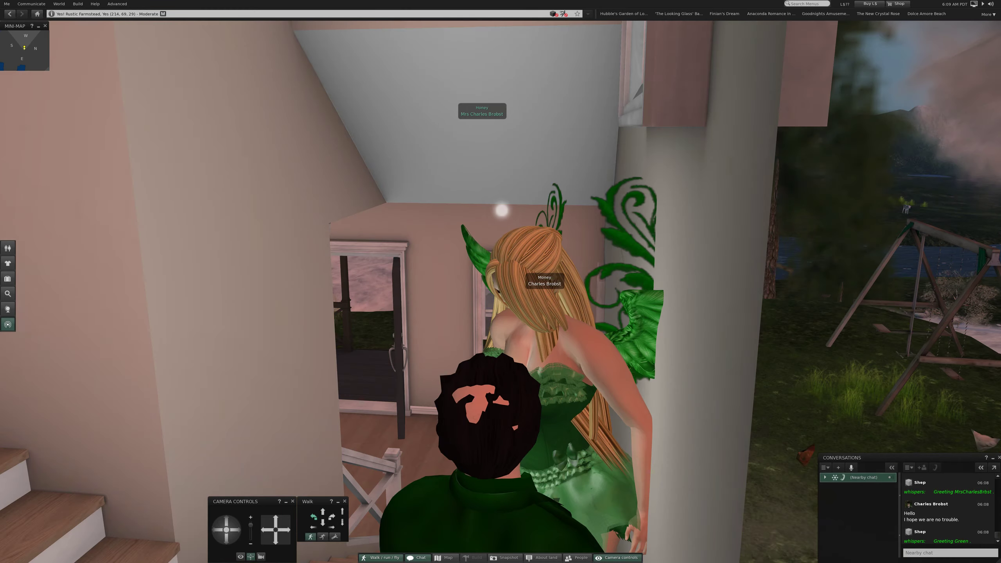
Descend the stairs and cross the room to the open front door.
{"action": "key", "text": "Up"}
{"action": "key", "text": "Right"}
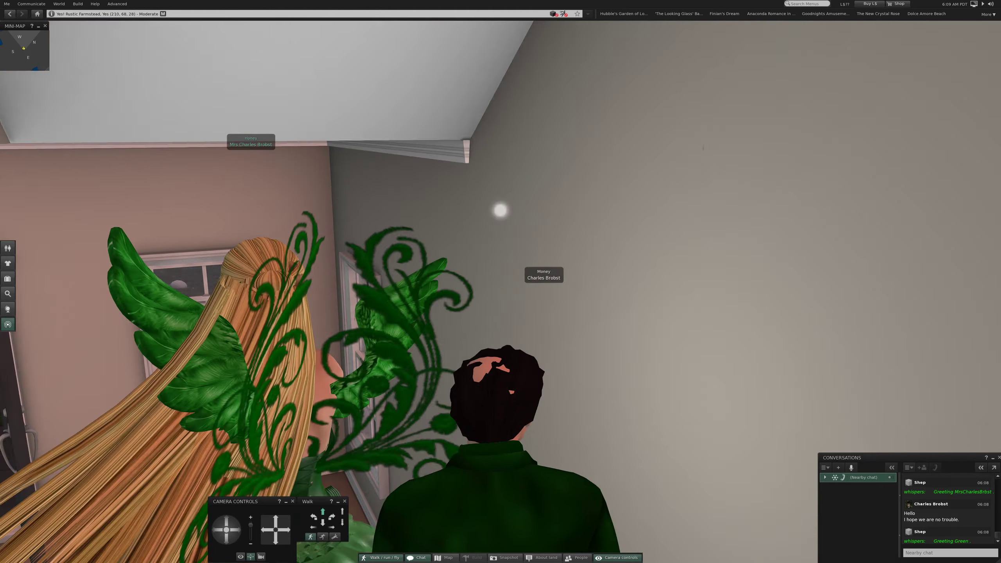
{"action": "key", "text": "Left"}
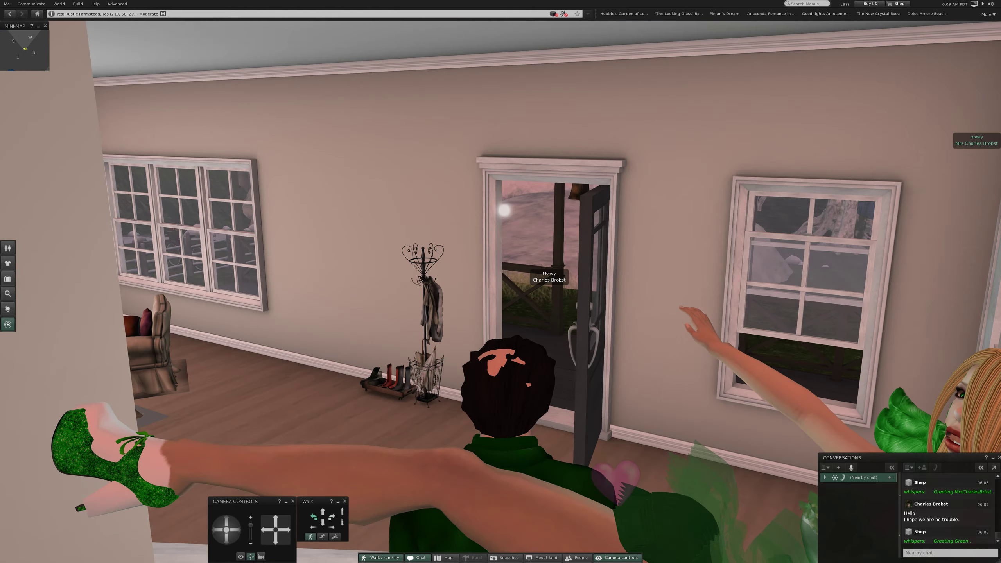
{"action": "key", "text": "Up"}
{"action": "key", "text": "Right"}
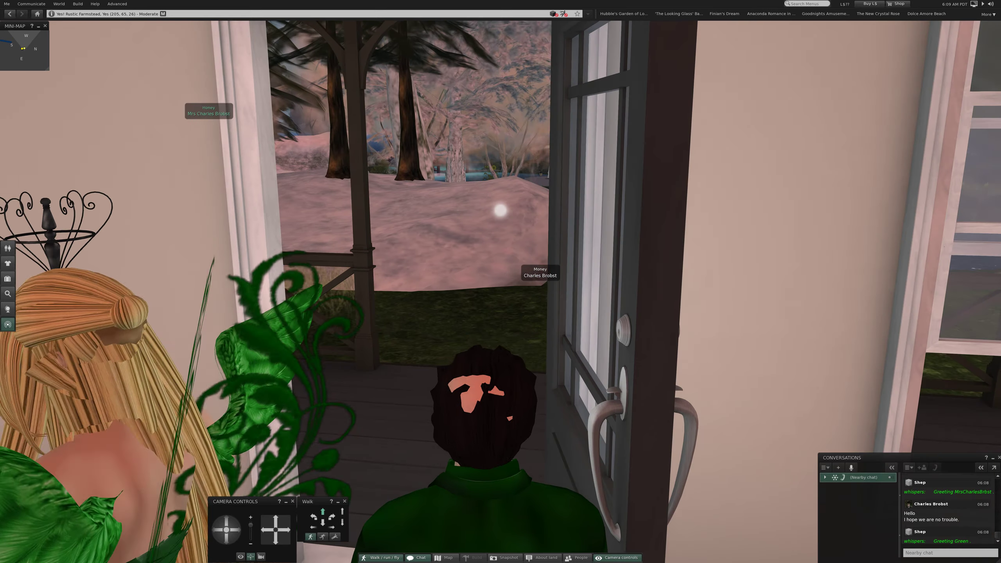
Walk out onto the lawn, glance back at the house and pond, then follow the rocky riverside path.
{"action": "key", "text": "Up"}
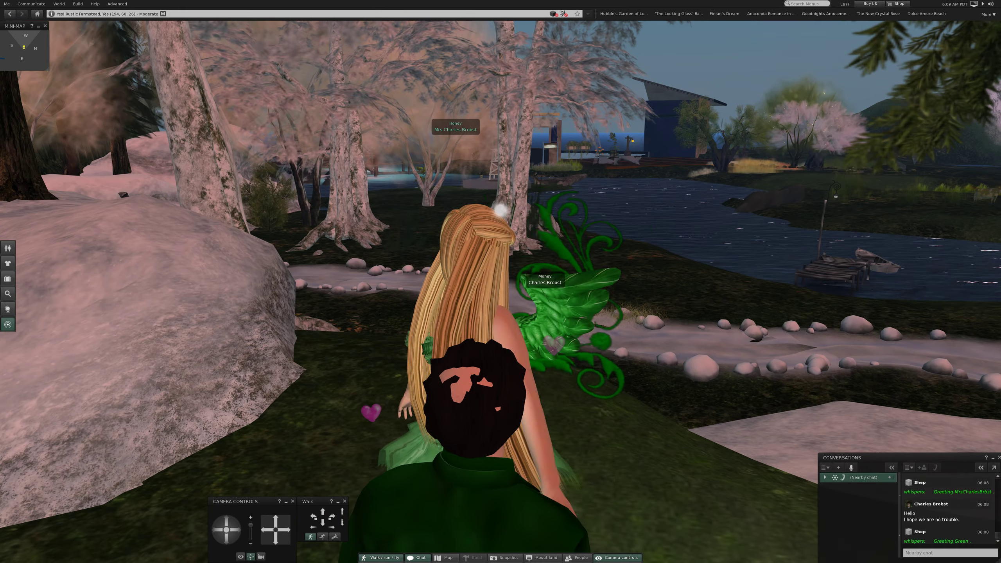
{"action": "key", "text": "Up"}
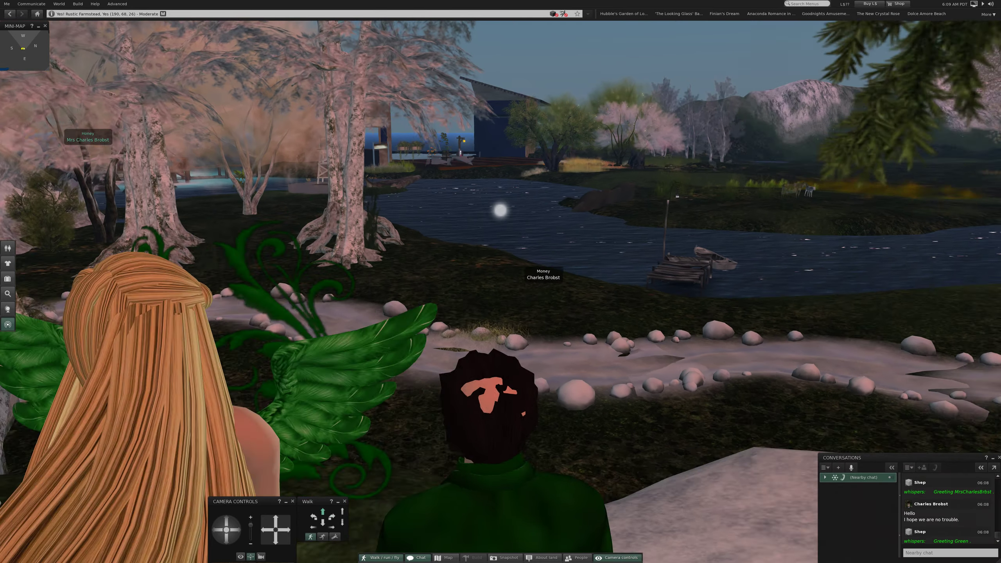
{"action": "key", "text": "Left"}
{"action": "key", "text": "Up"}
{"action": "key", "text": "Right"}
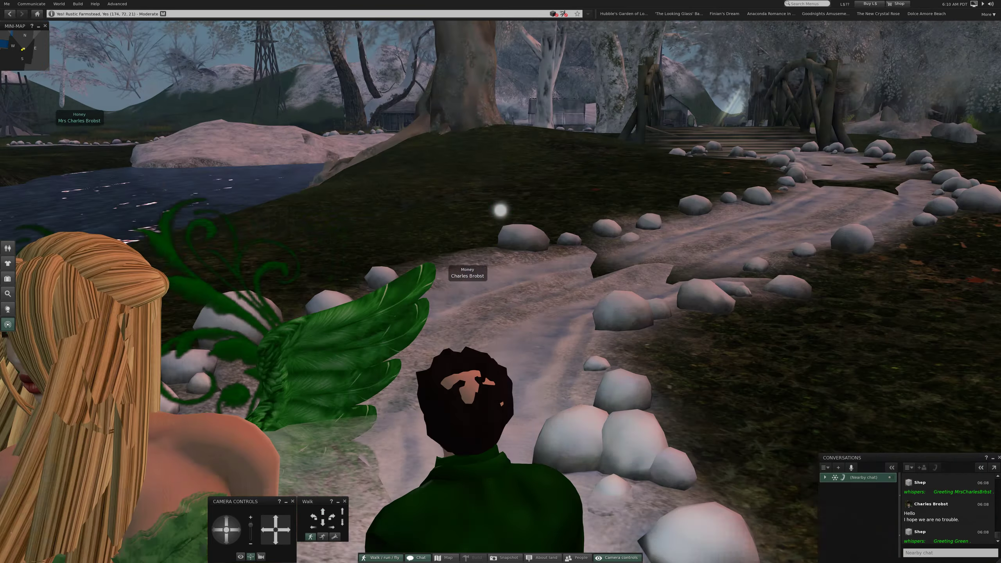